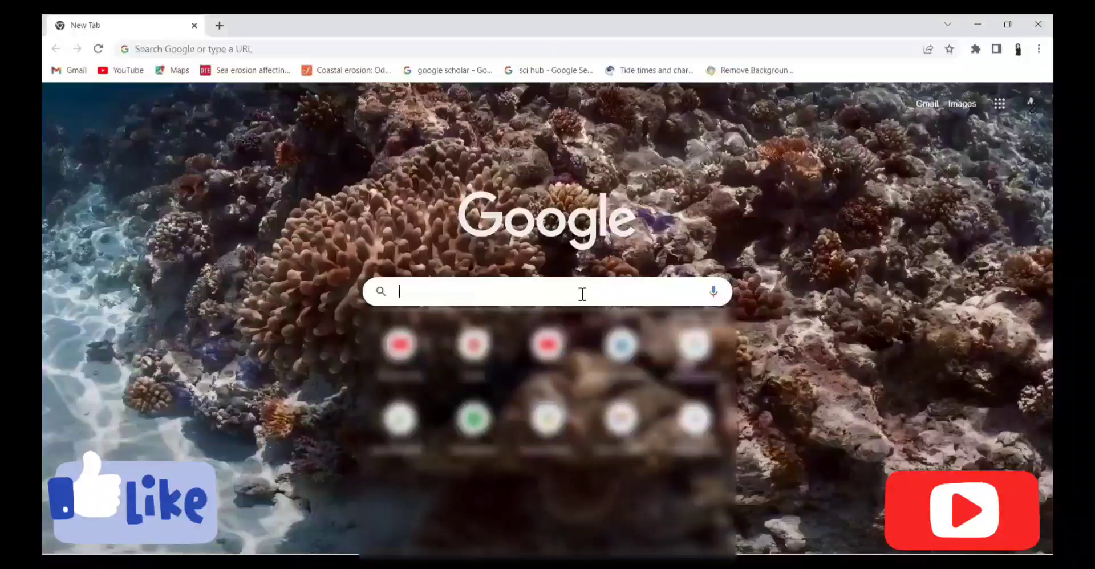
Search Google for 'e atlas imd' by accepting the autocomplete suggestion.
text(e)
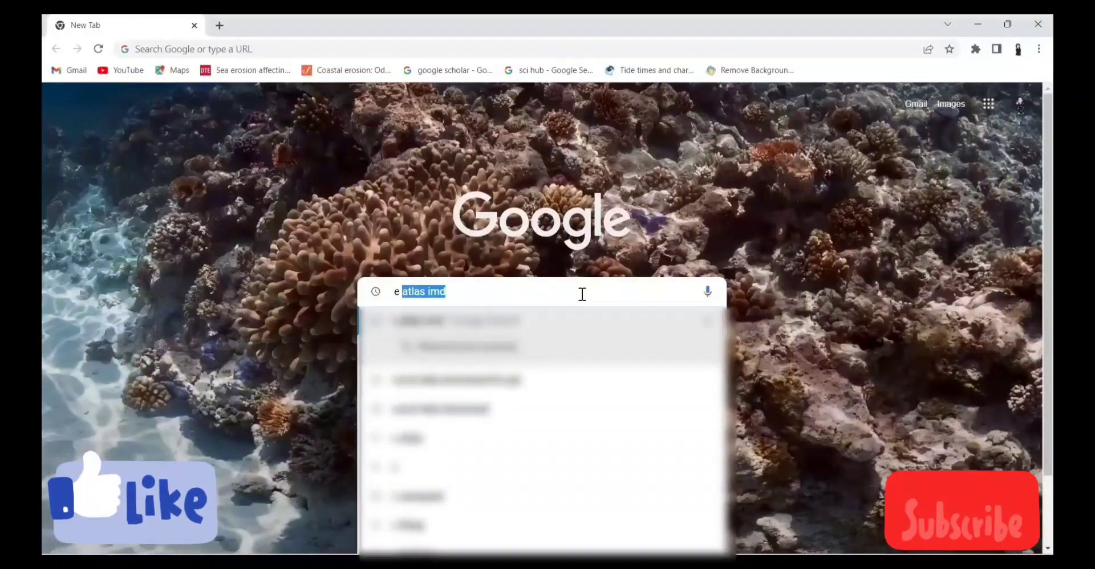
key(Right)
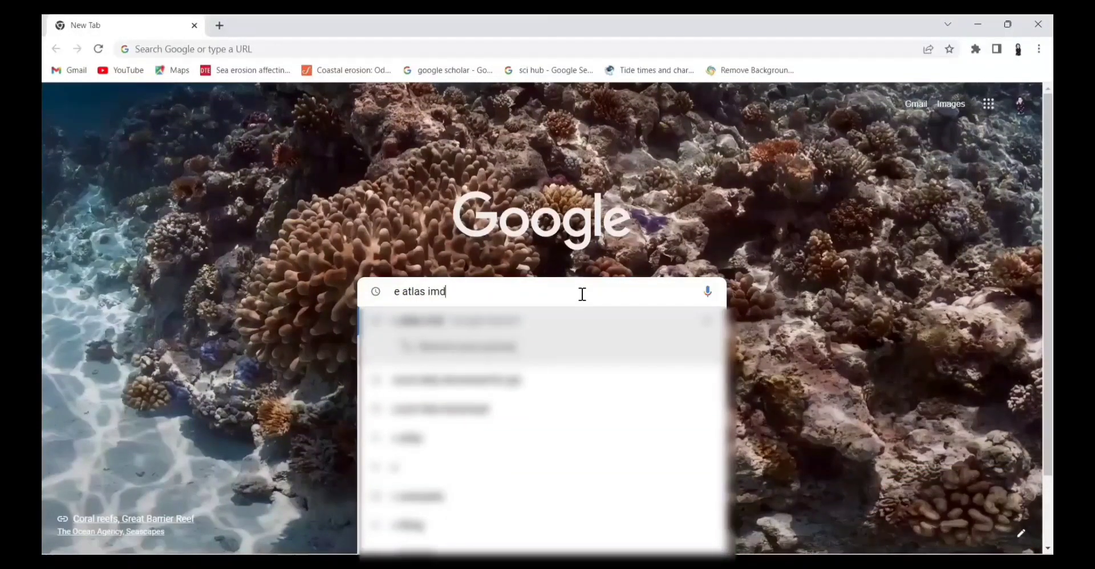
key(Return)
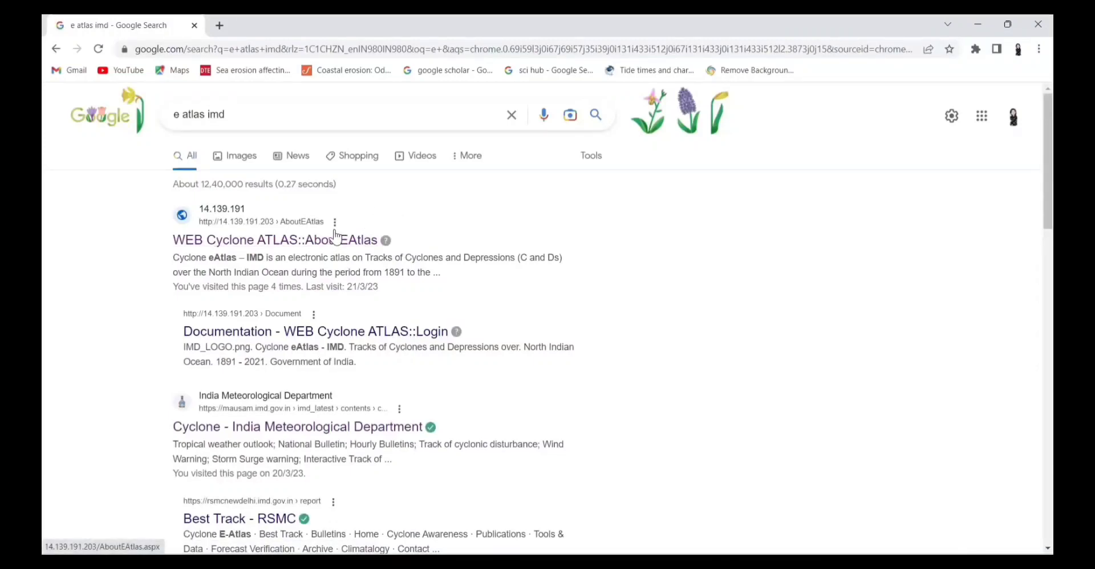
Open the WEB Cyclone ATLAS result and go to its login page.
click(333, 241)
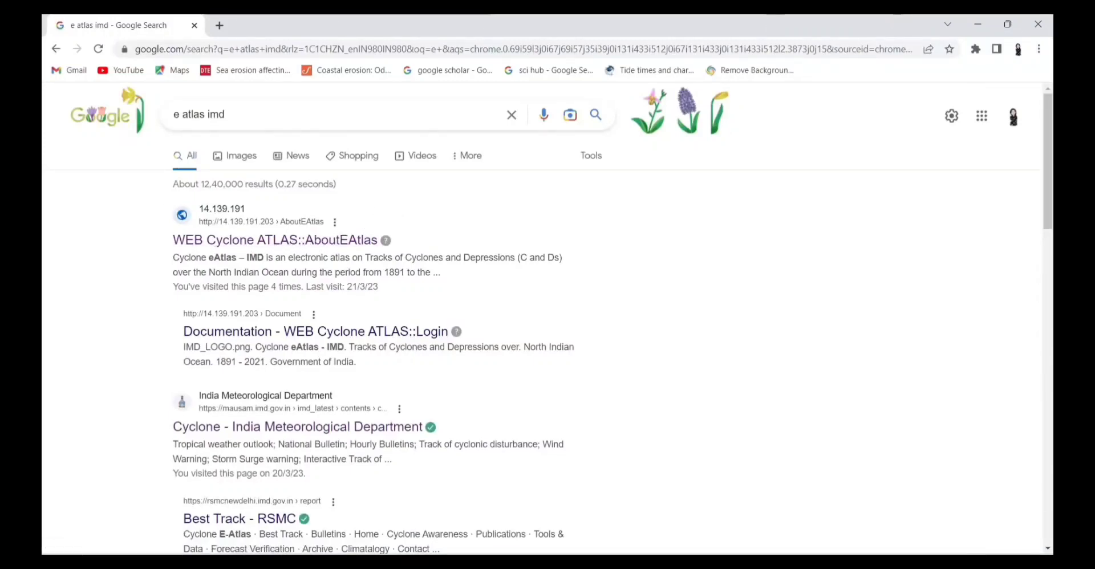
click(309, 249)
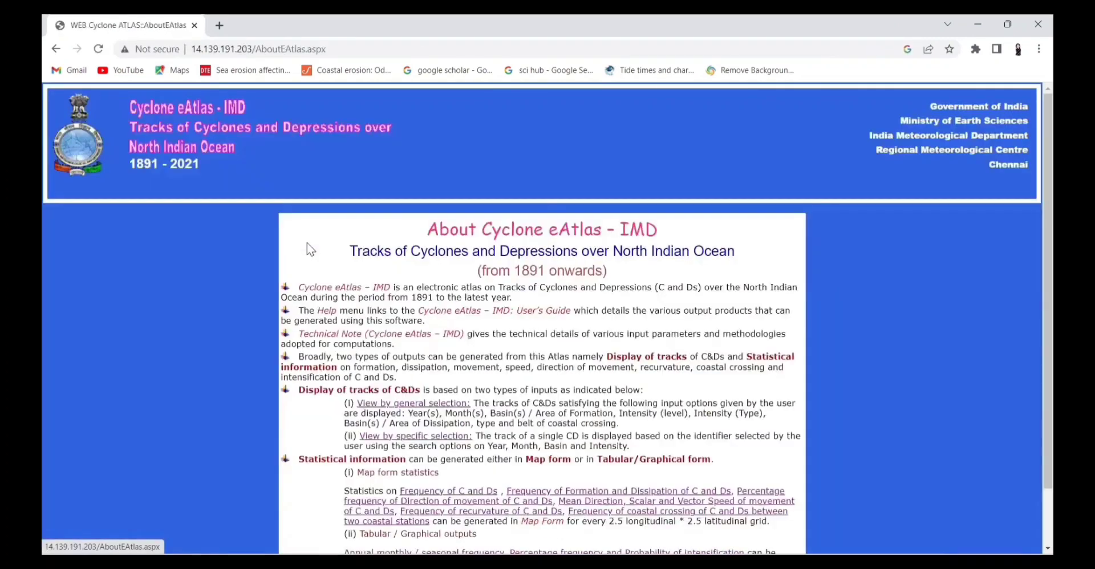
scroll(811, 410, down, 1)
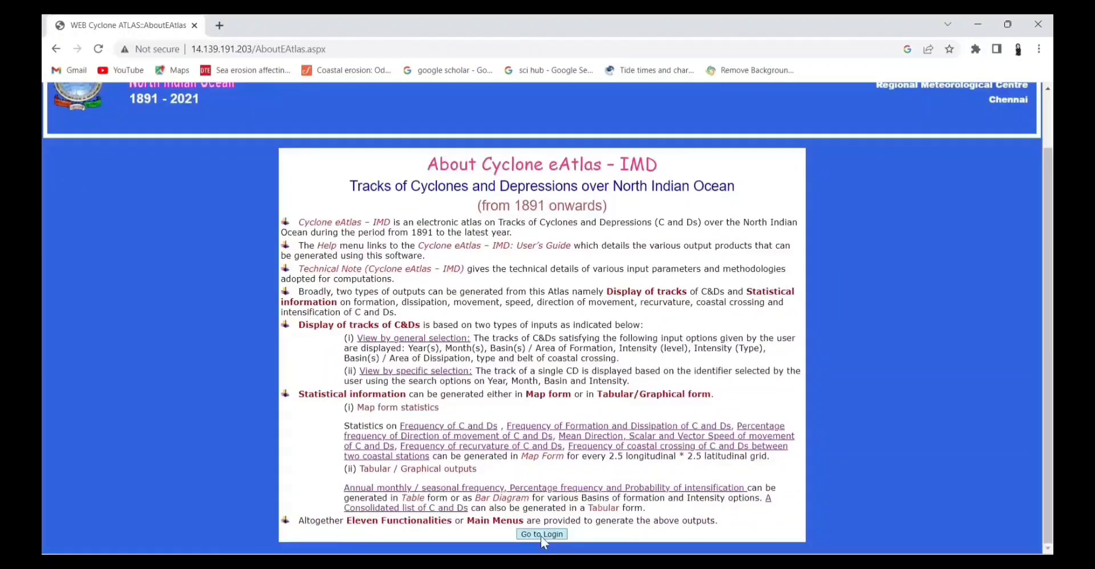
click(541, 536)
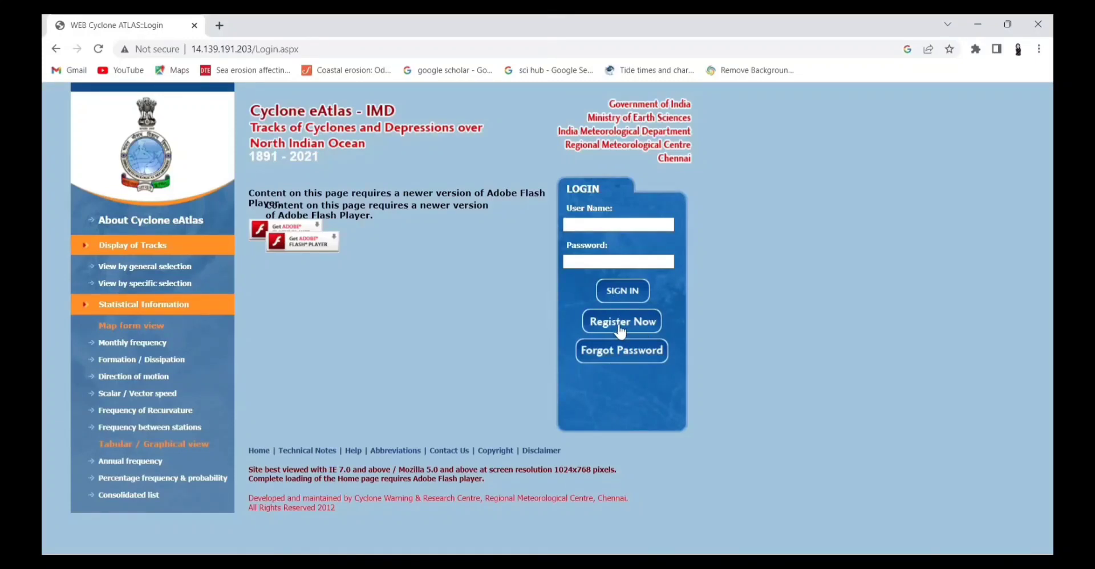
Sign in with the saved user name and the account password.
click(579, 225)
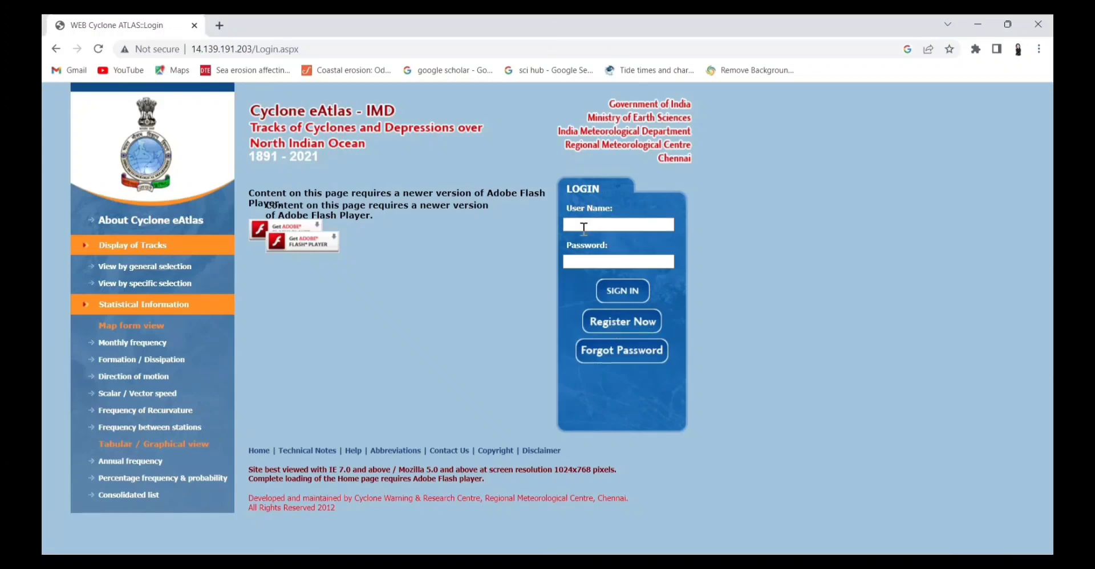
text(Snigdha)
click(619, 251)
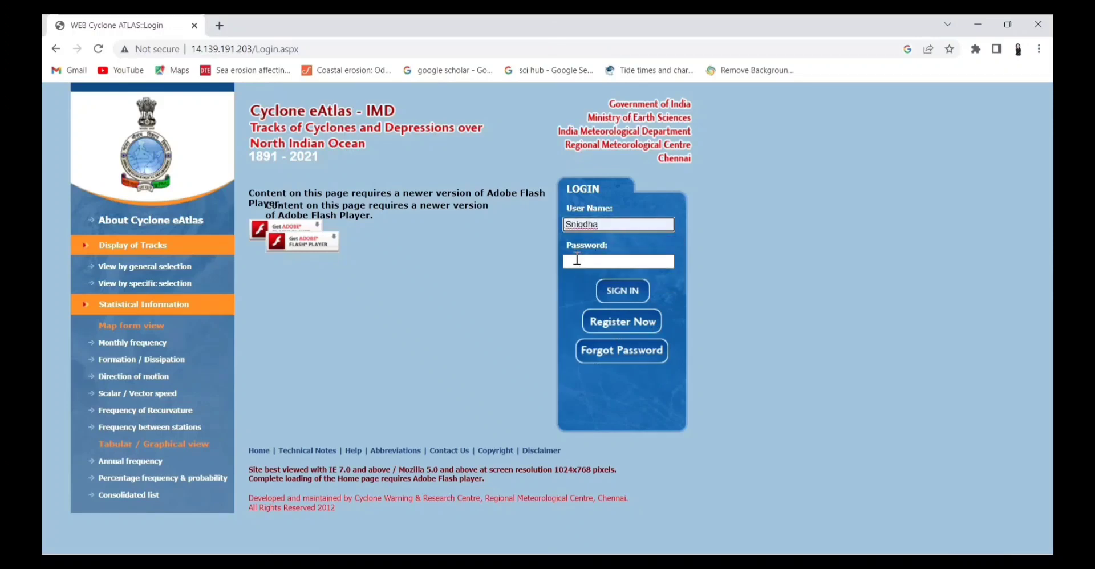
click(577, 261)
text(••)
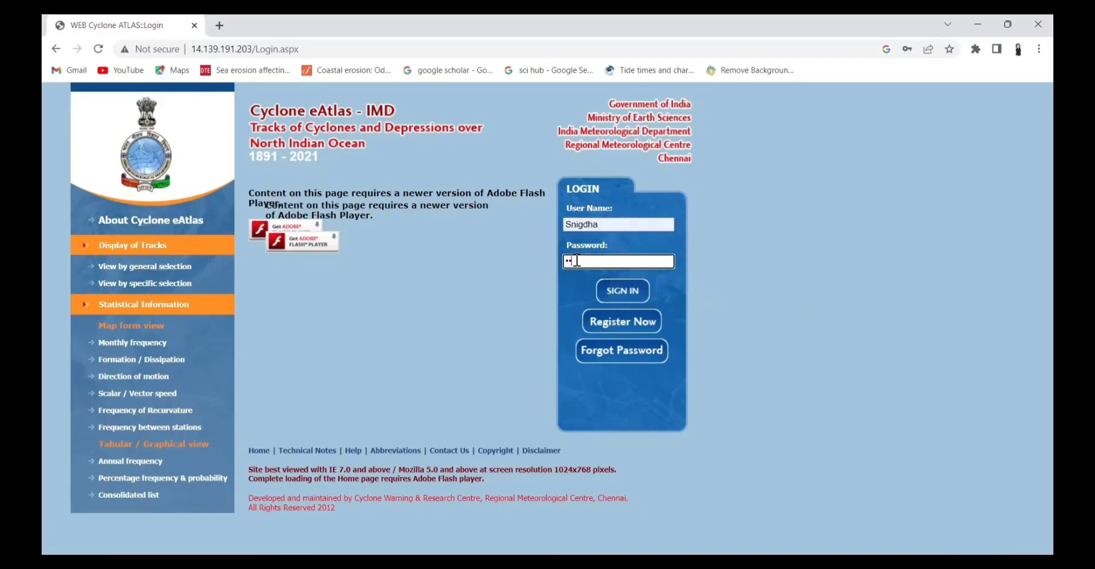
click(624, 293)
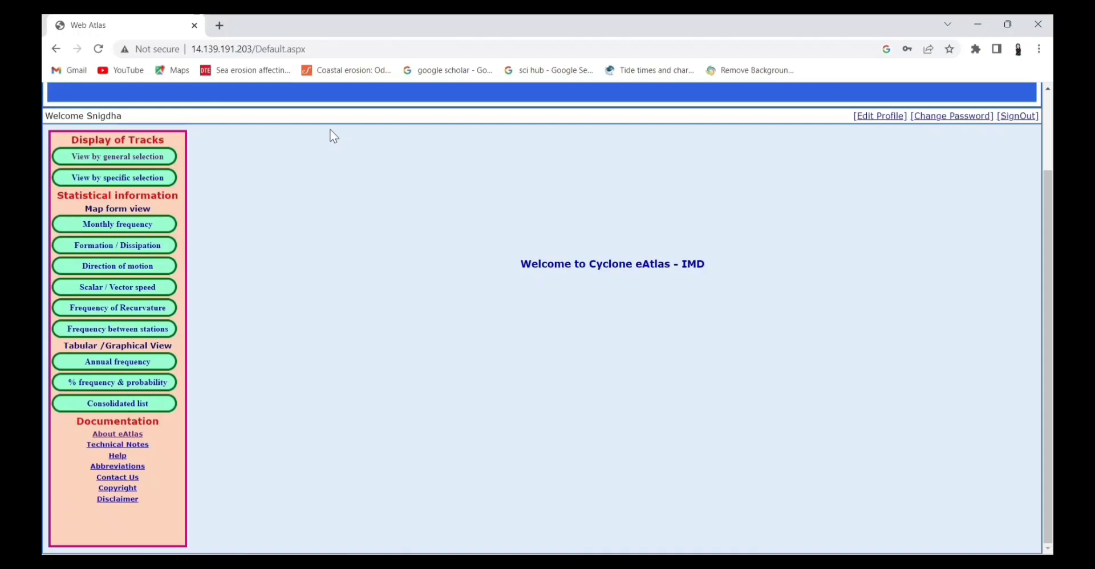
In View by general selection, set years 2015 to 2020 and exclude the Arabian Sea.
click(116, 162)
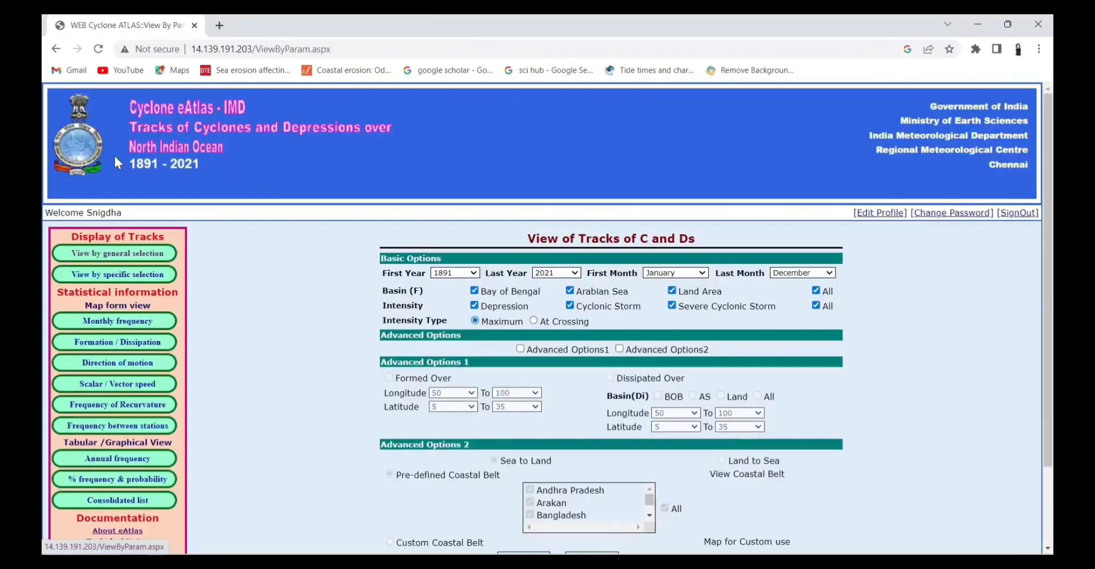
click(472, 274)
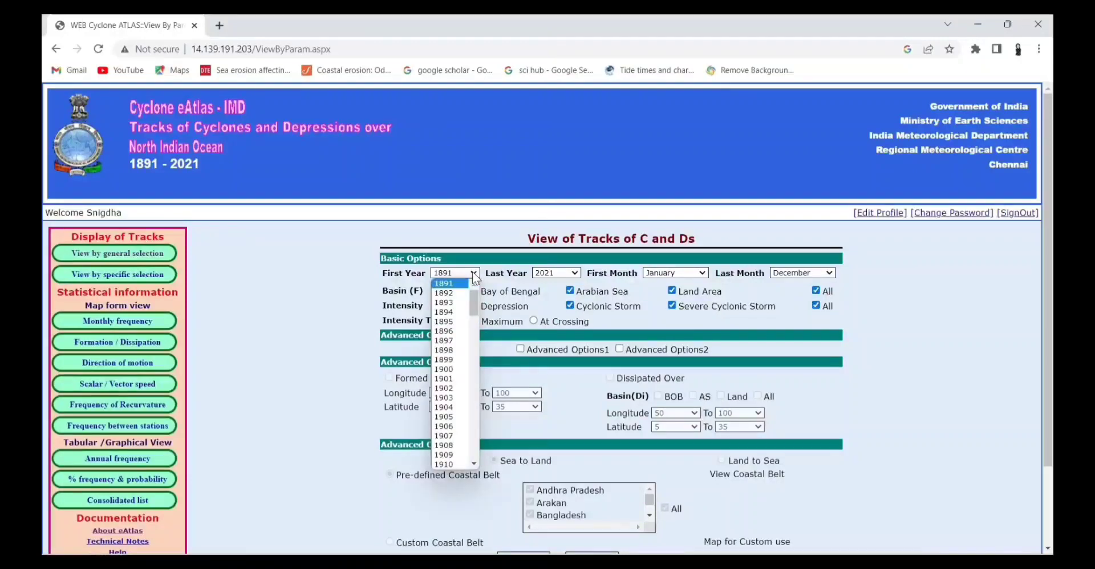
scroll(474, 303, down, 6)
scroll(473, 302, down, 6)
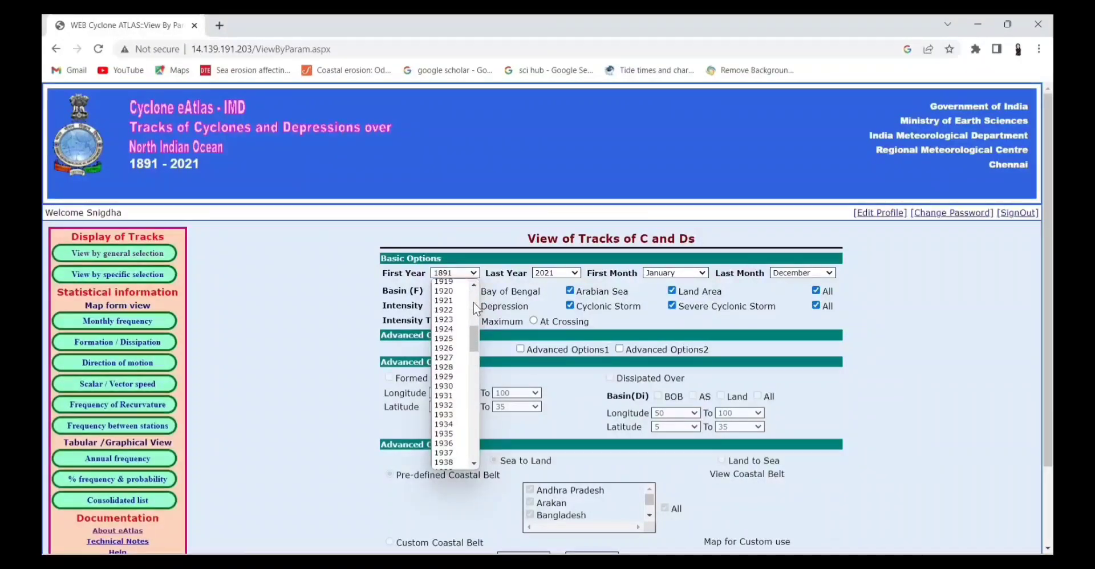
scroll(473, 302, down, 6)
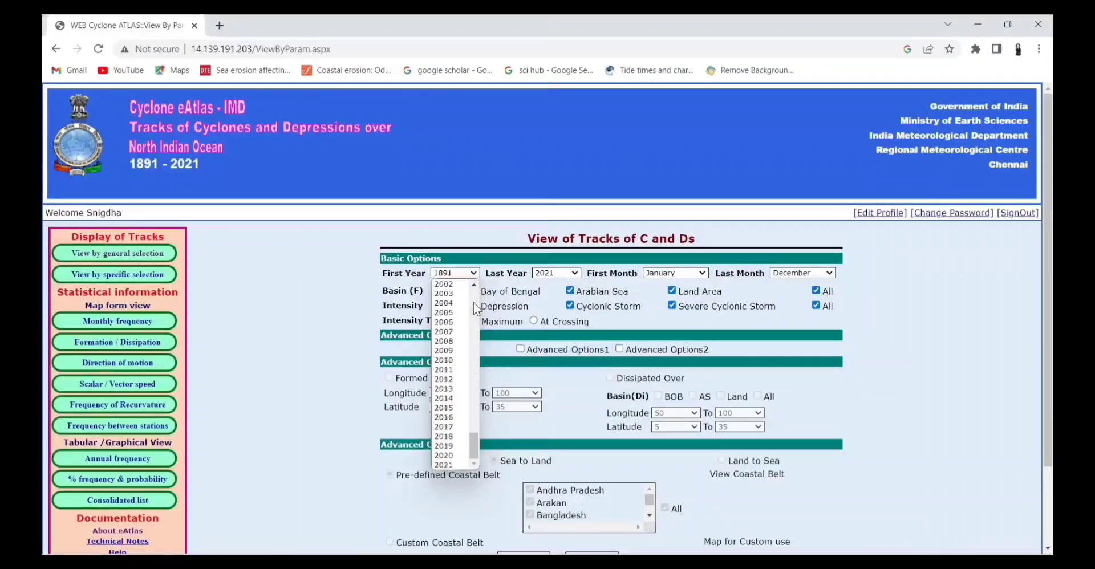
click(447, 408)
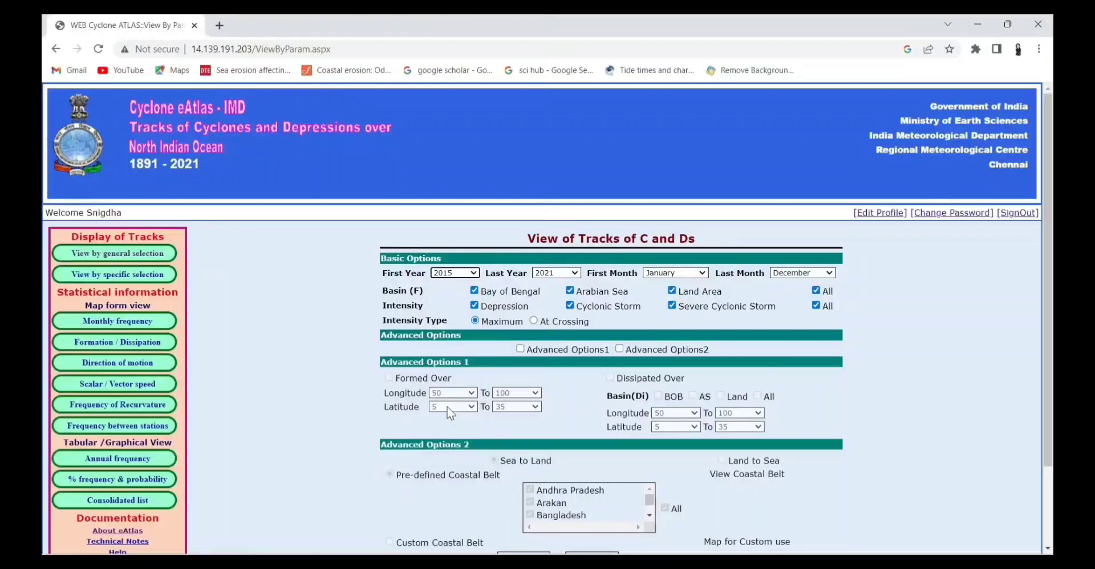
click(576, 275)
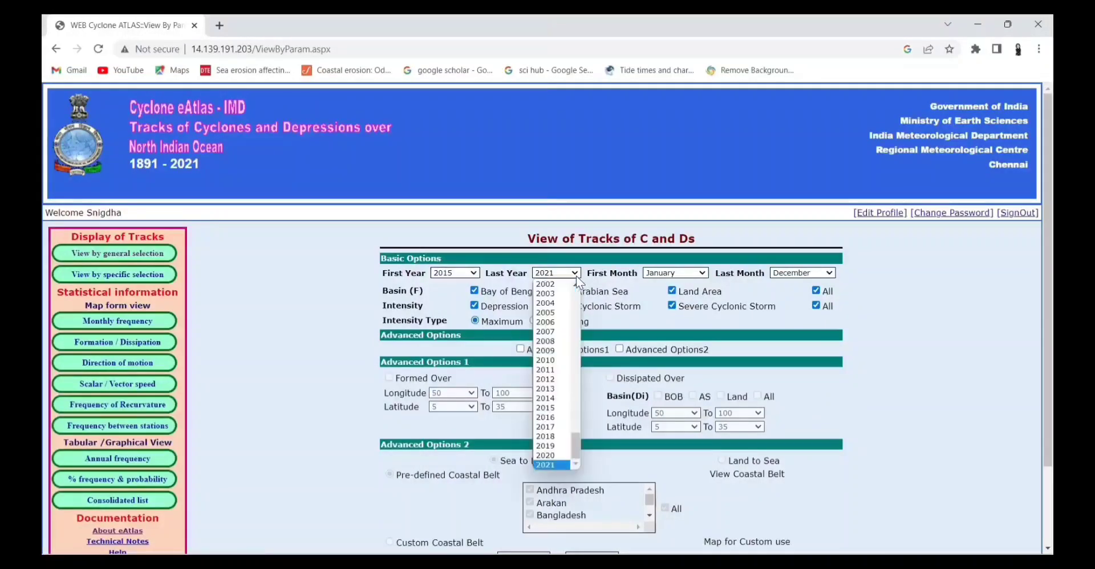
click(547, 455)
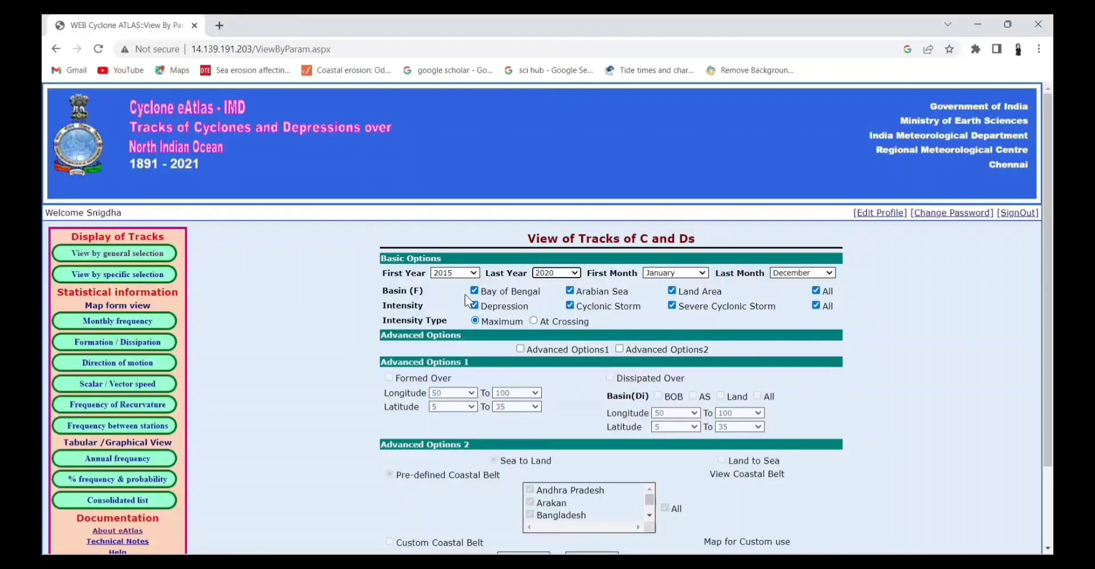
click(571, 291)
Enable Advanced Options2 and limit coastal crossings to West Bengal only.
scroll(957, 280, down, 2)
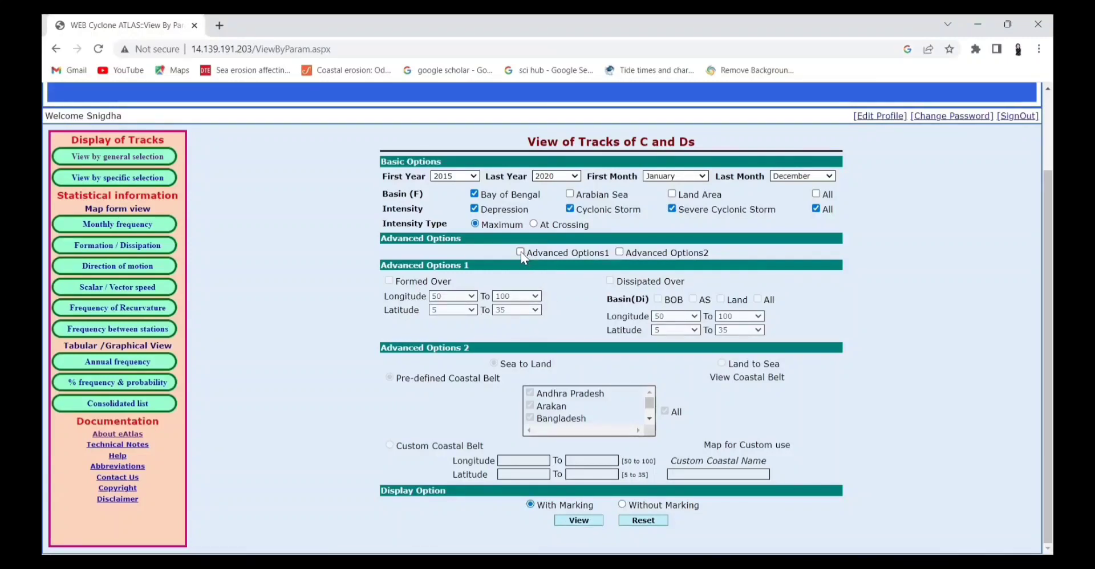
click(619, 252)
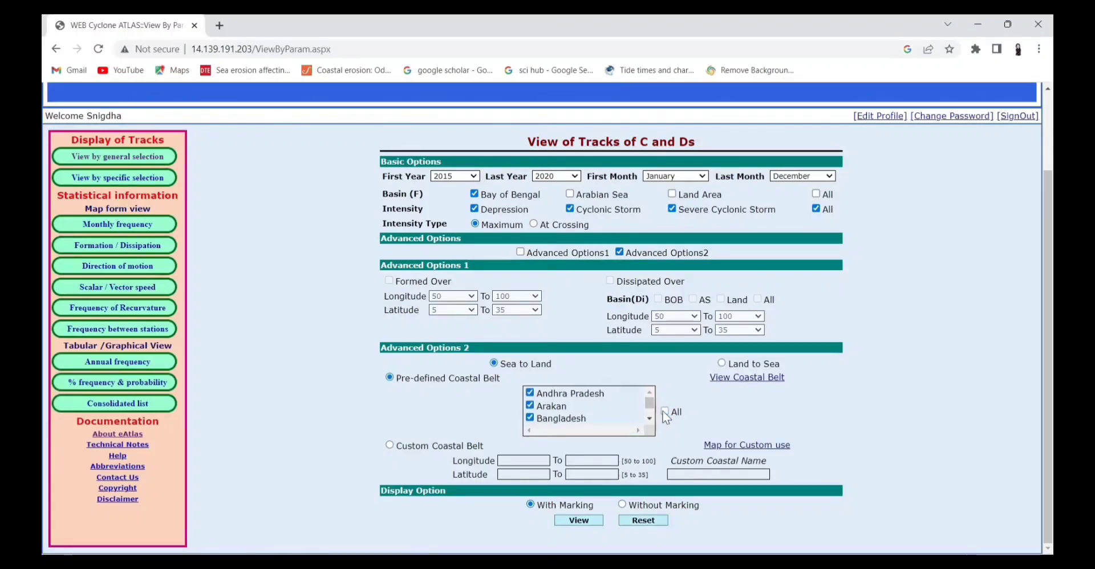
scroll(651, 404, down, 3)
scroll(651, 403, down, 2)
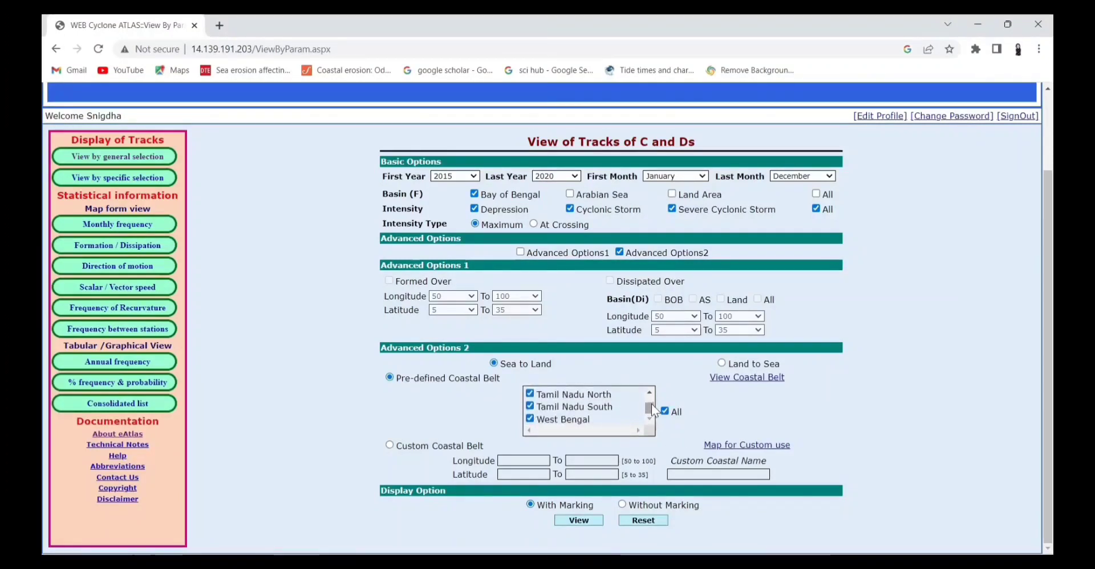
right_click(662, 417)
key(Escape)
click(664, 413)
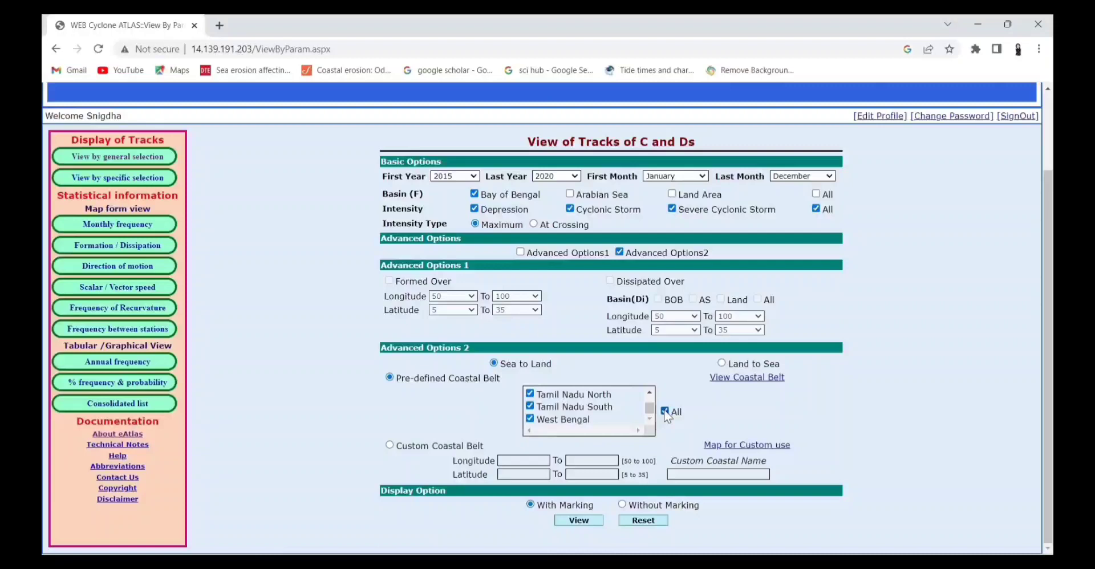
click(530, 419)
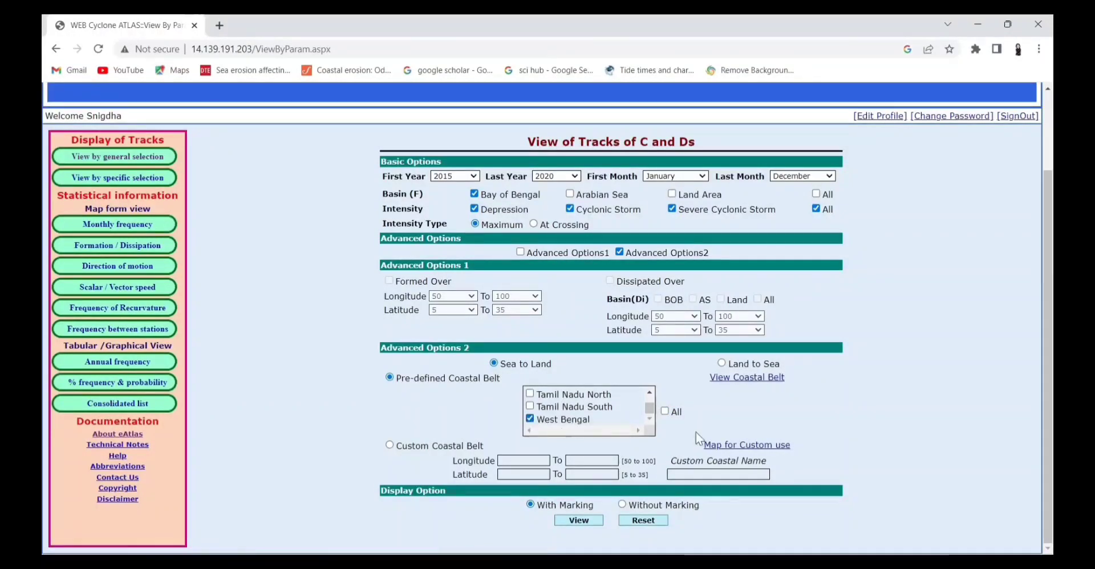
click(587, 519)
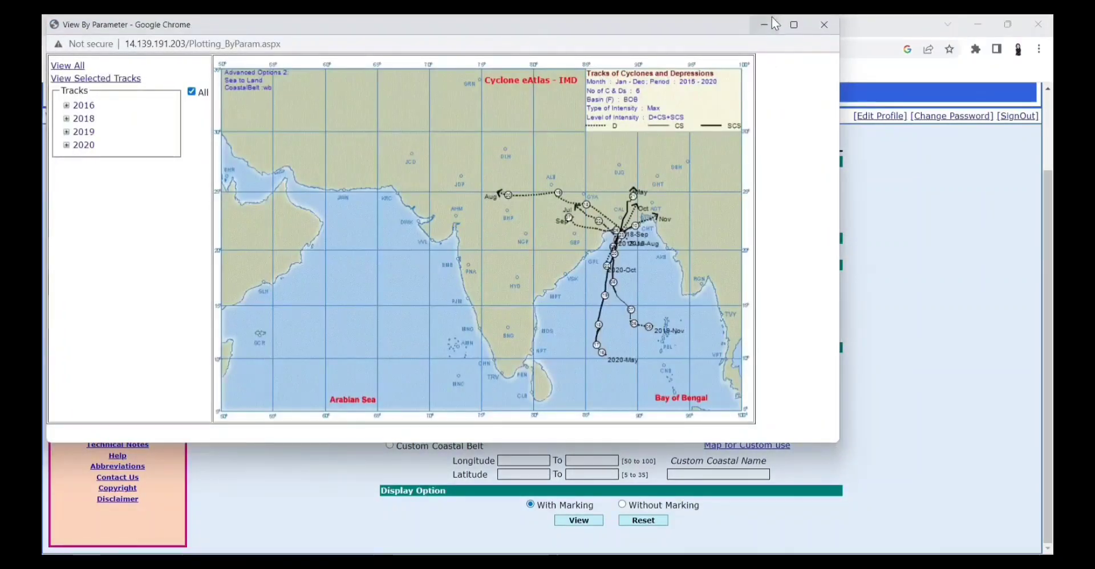
click(794, 25)
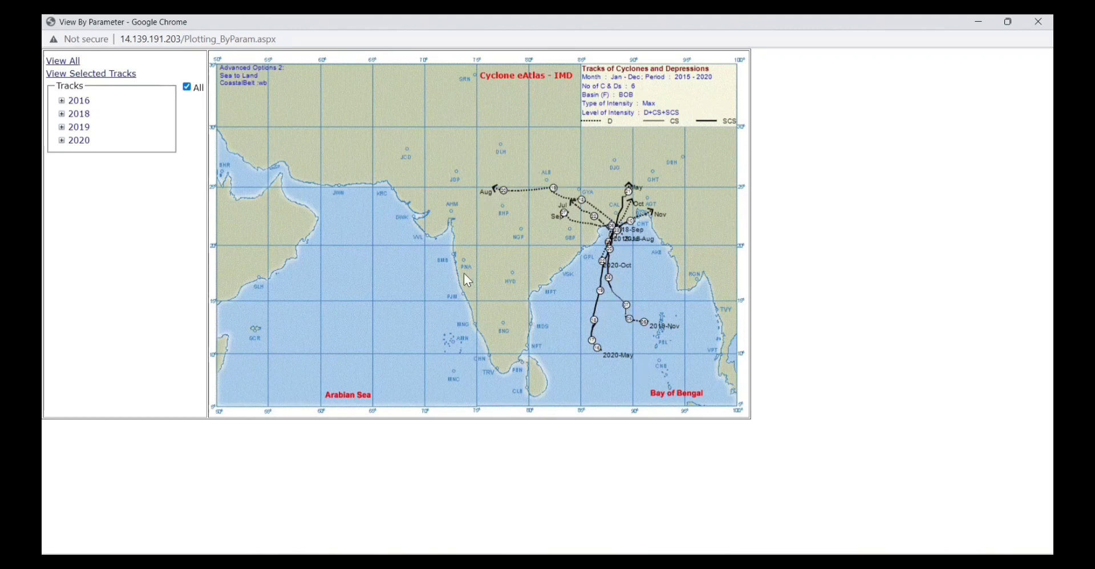
click(61, 101)
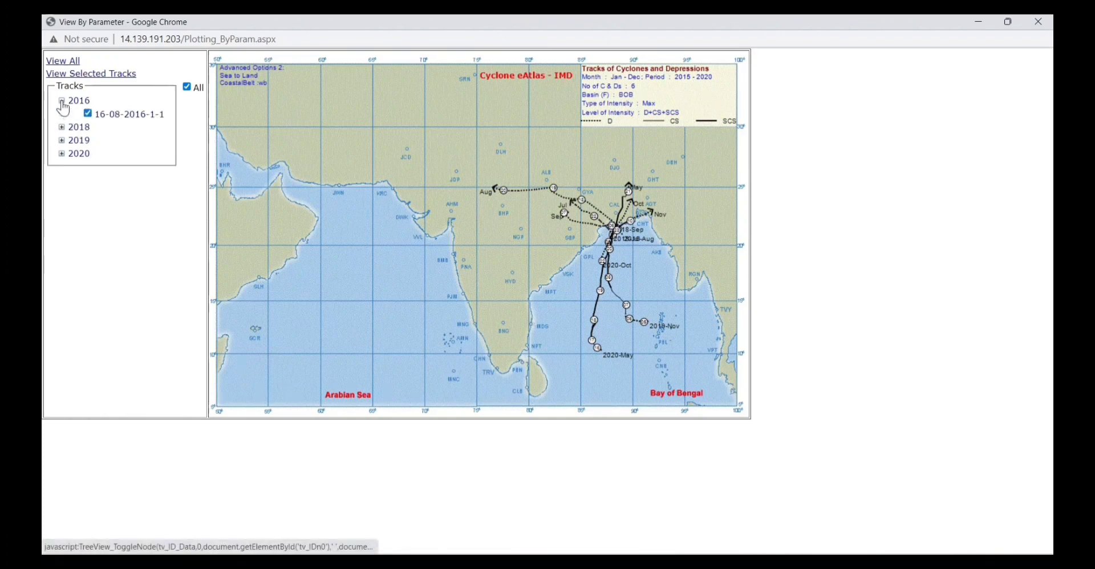
click(61, 127)
click(61, 167)
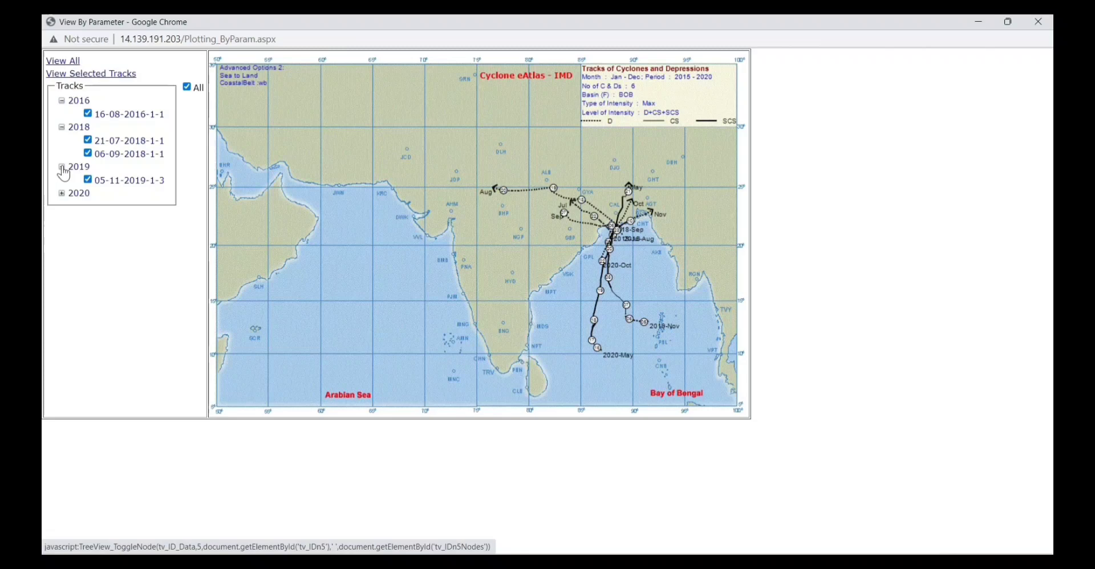
click(62, 193)
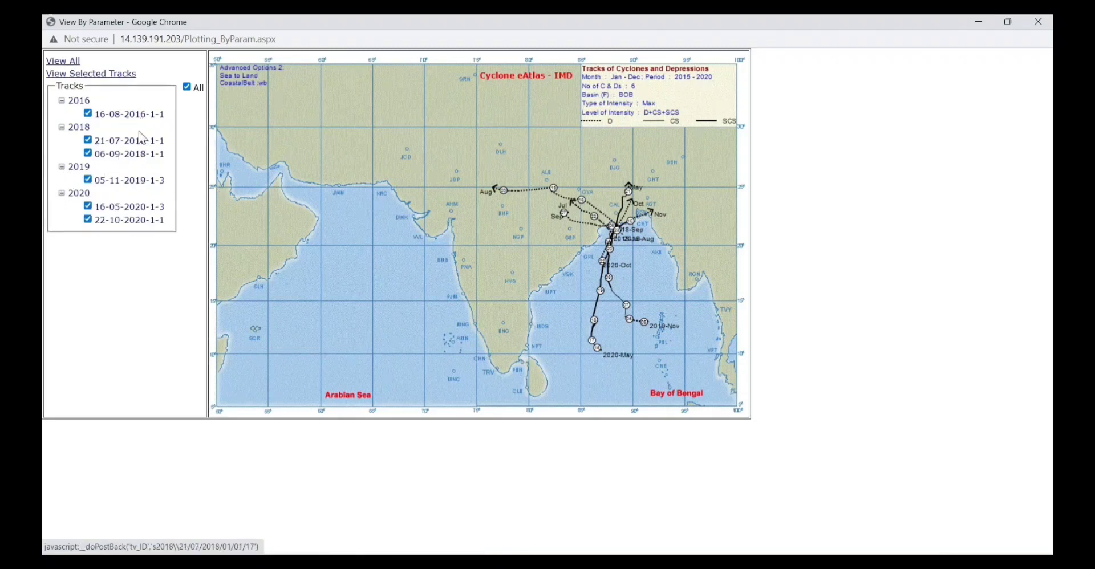
click(62, 193)
click(62, 167)
click(61, 126)
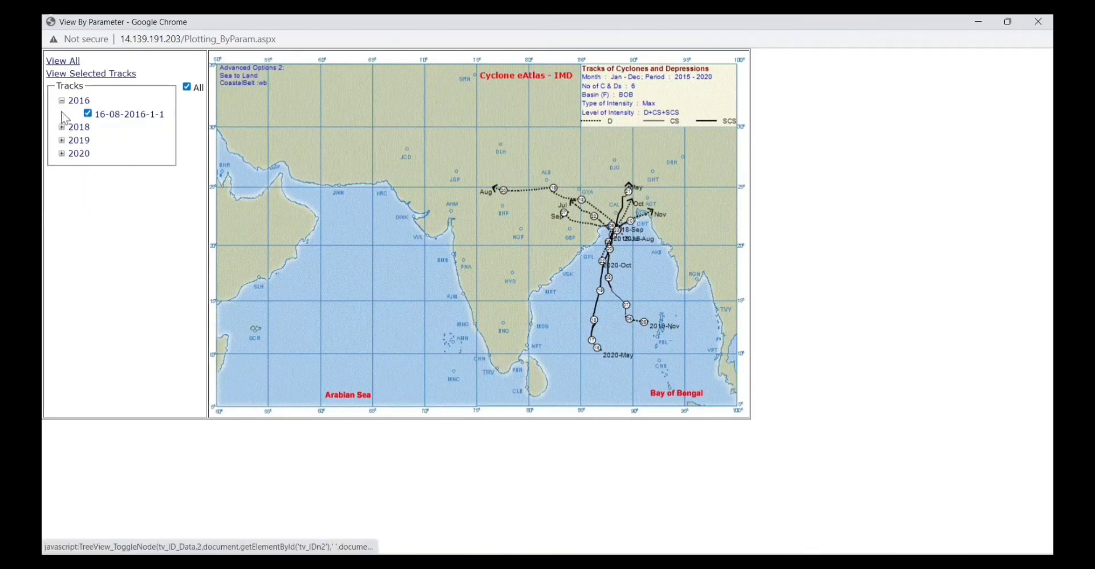
click(61, 101)
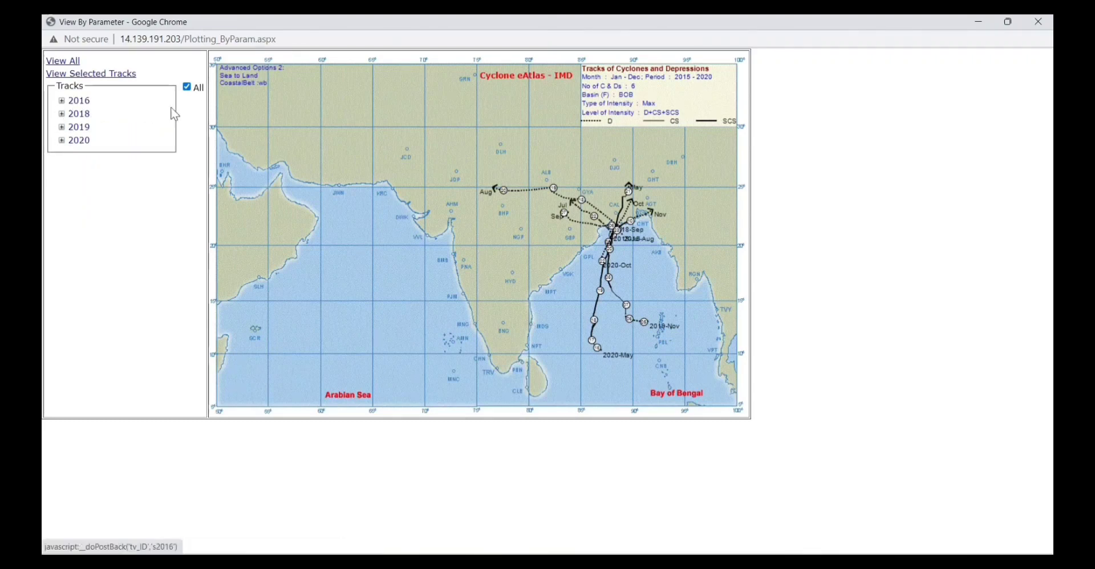
Save the track map as a GIF named 'Cyclonic storm West bengal' in SHAPEFILES.
right_click(493, 212)
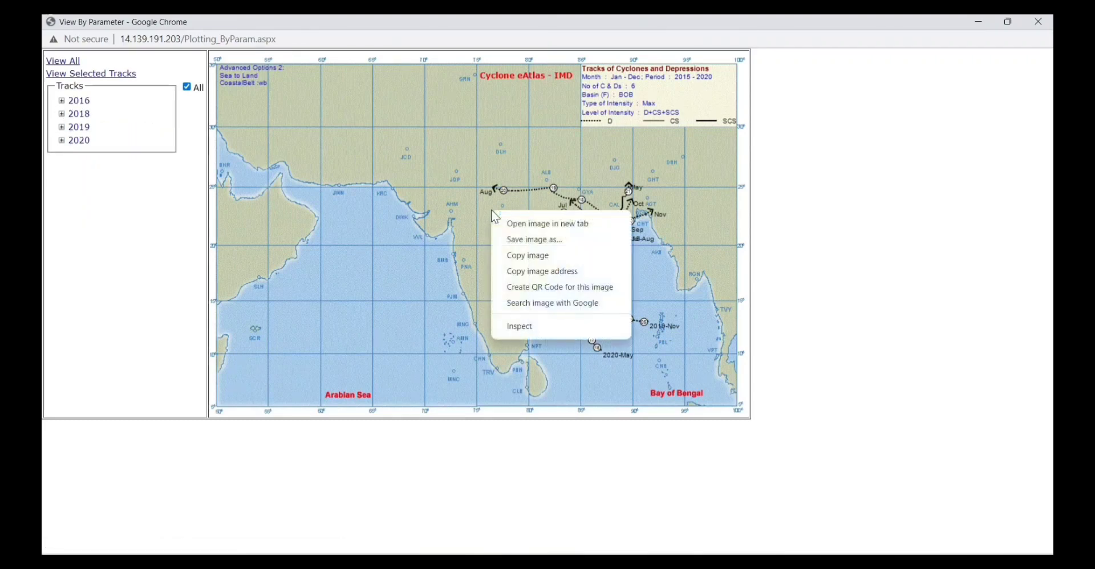
click(543, 240)
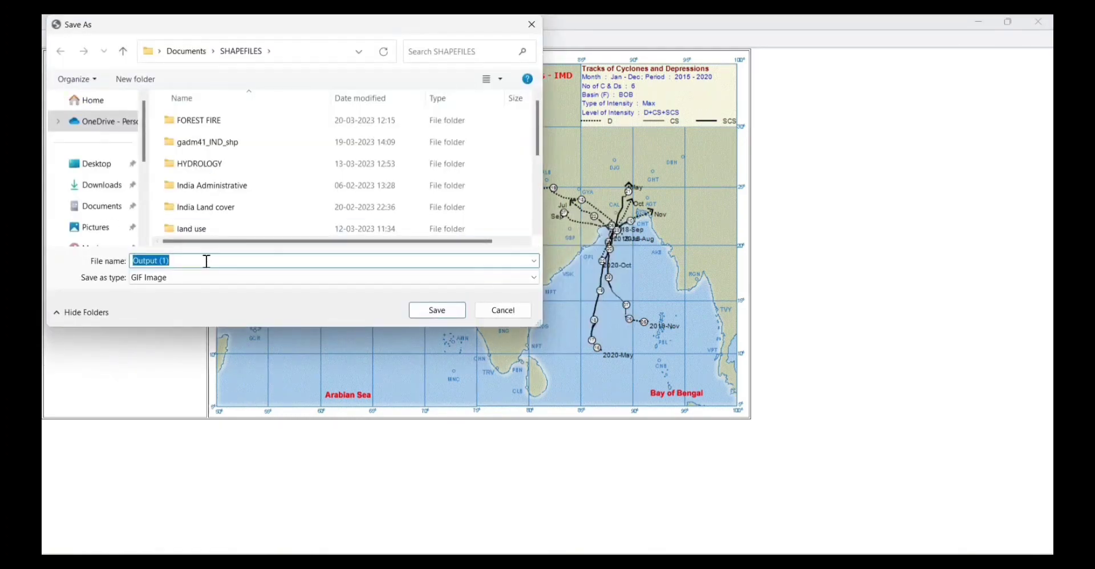
key(BackSpace)
click(437, 312)
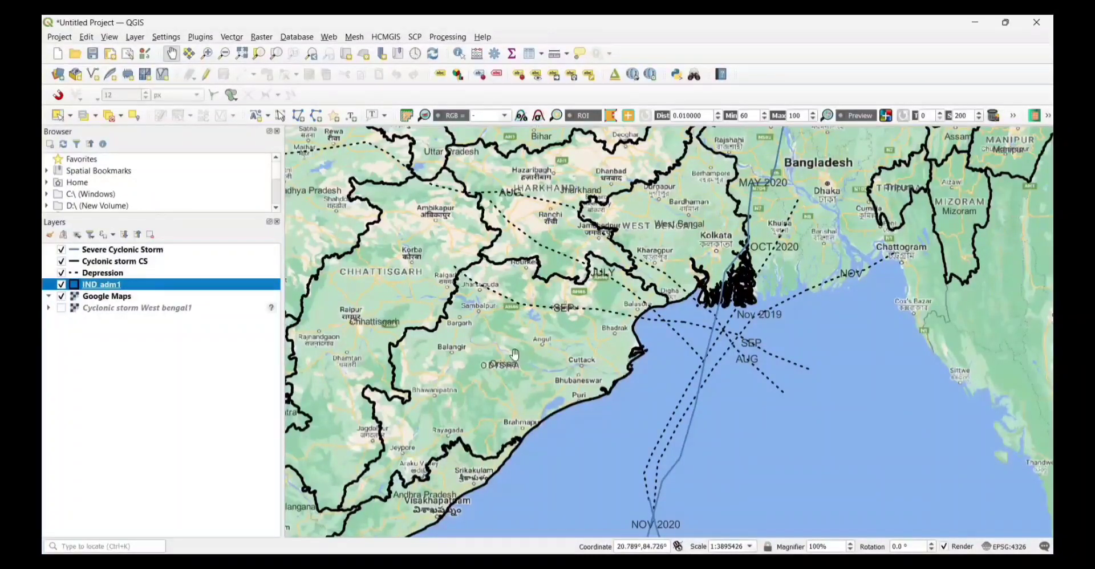
Hide the Google Maps basemap layer and zoom out over the state boundaries.
click(61, 296)
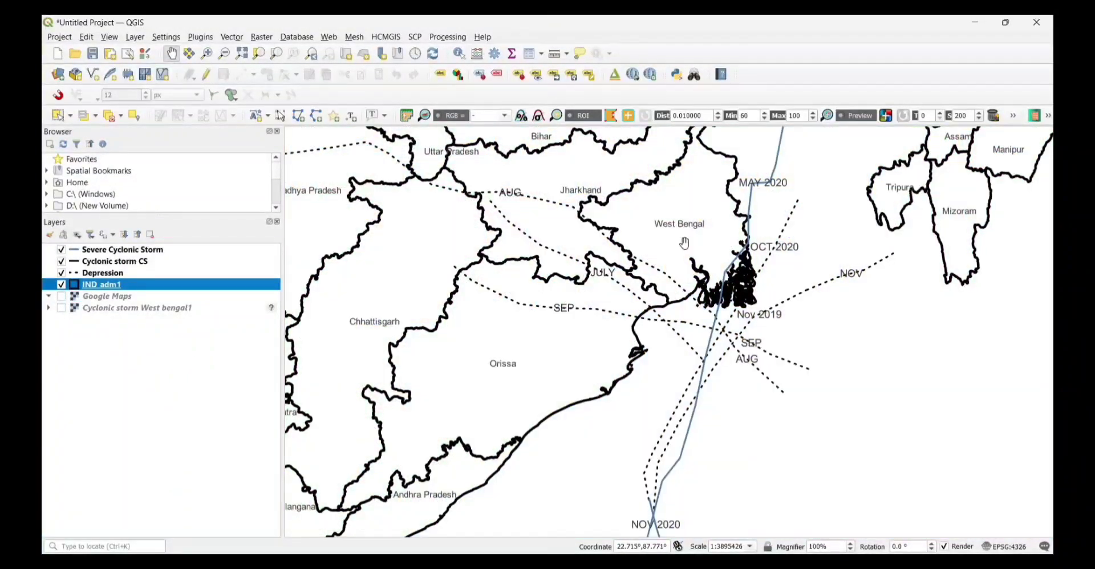
scroll(684, 243, down, 2)
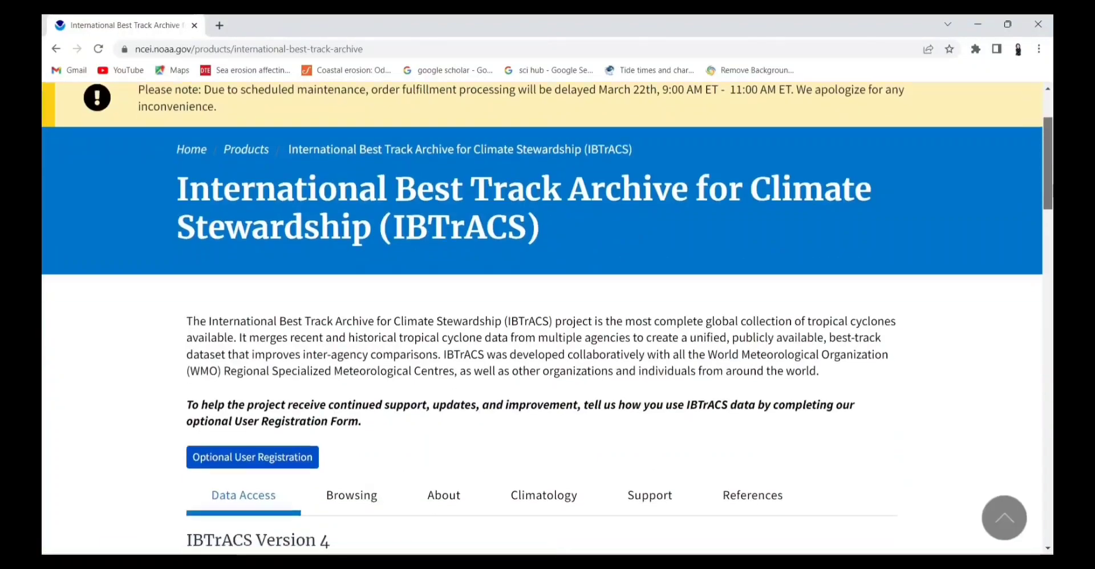
Scroll to Access Methods and open the IBTrACS Shapefile Data directory.
drag(1048, 140, 1042, 403)
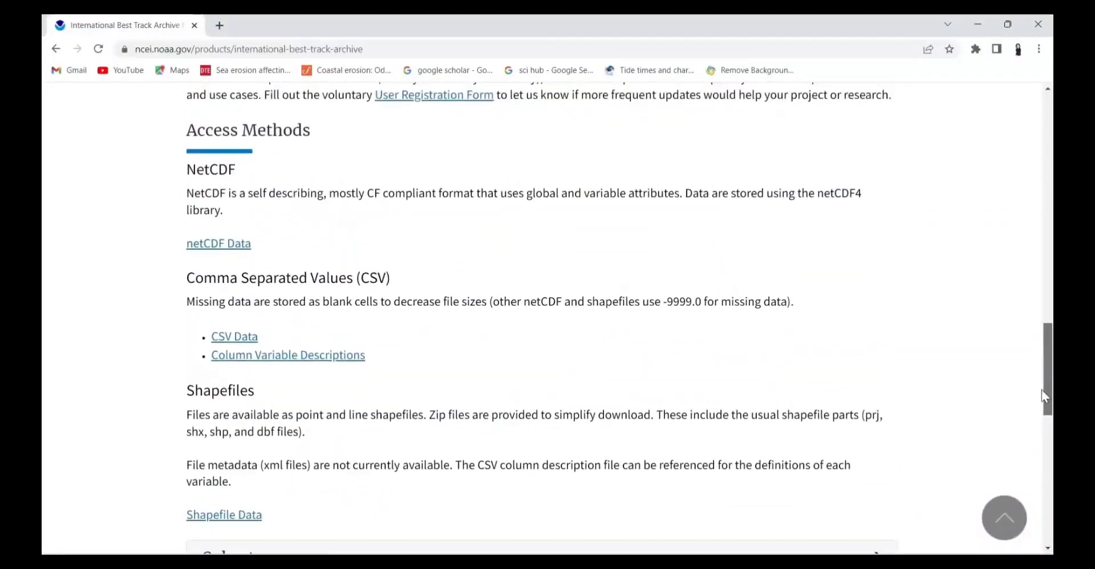
drag(1041, 402, 1038, 391)
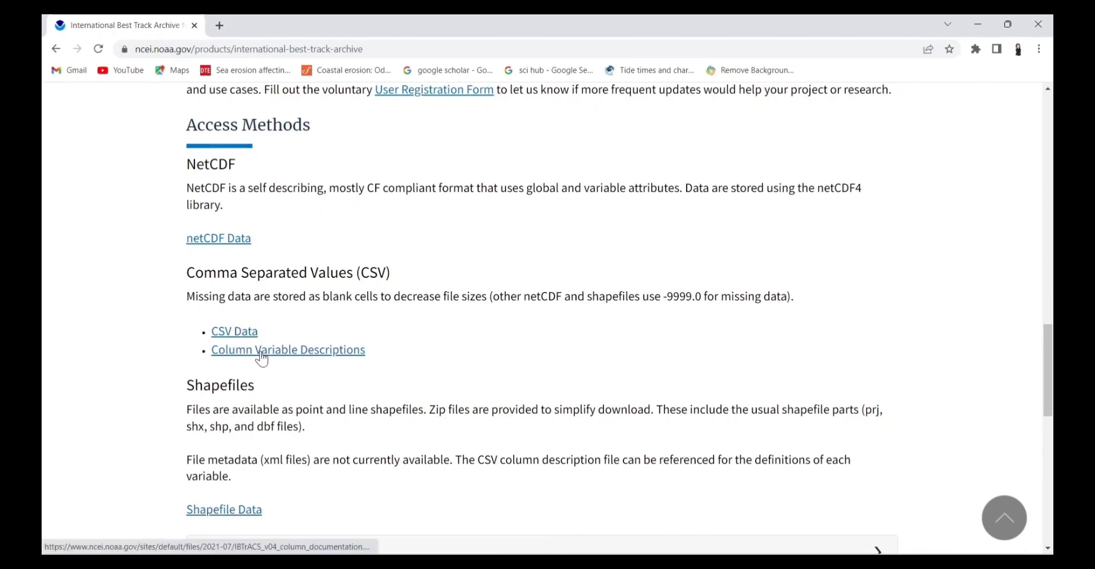
click(223, 511)
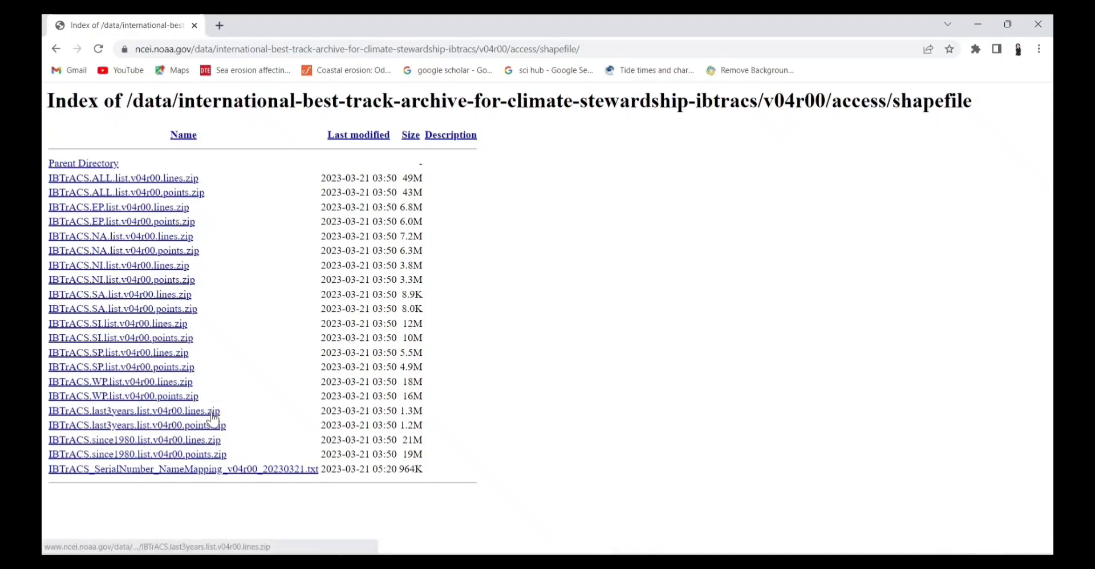
Download the NI and last3years lines shapefile zips, then return to the product page.
click(128, 267)
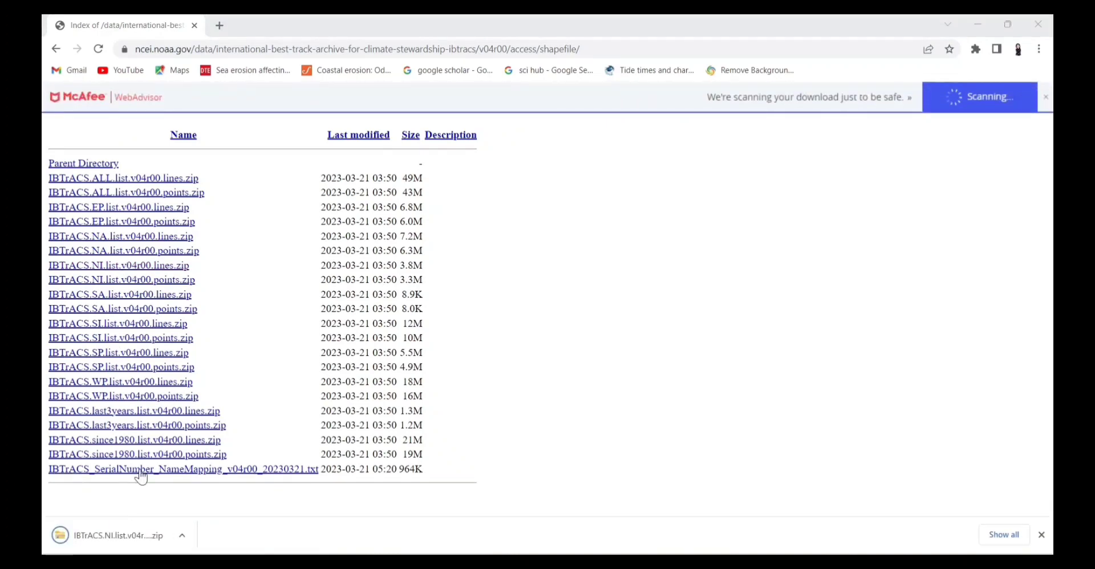
click(184, 411)
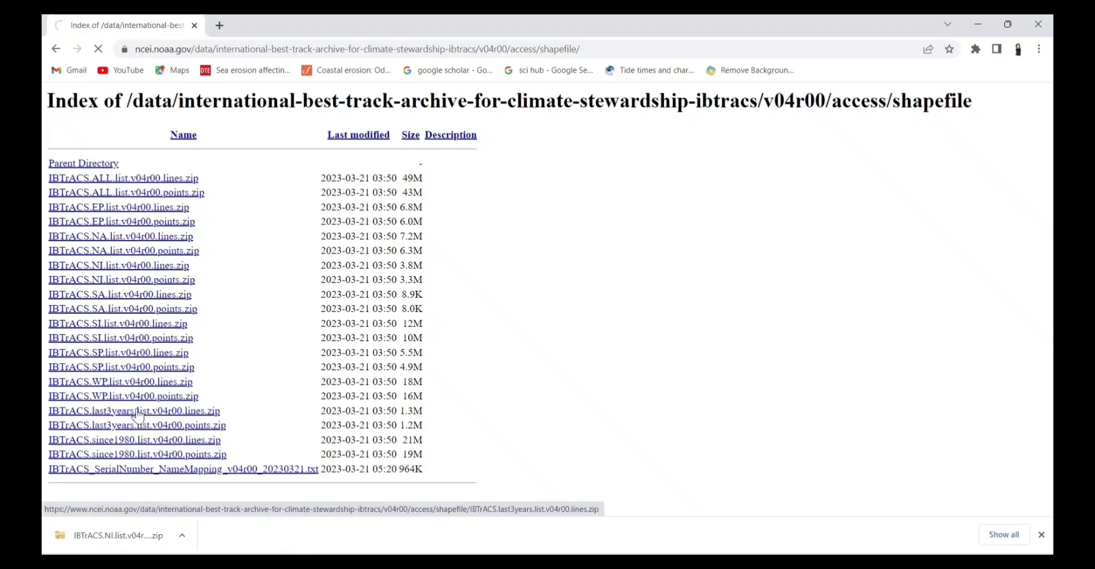
click(178, 417)
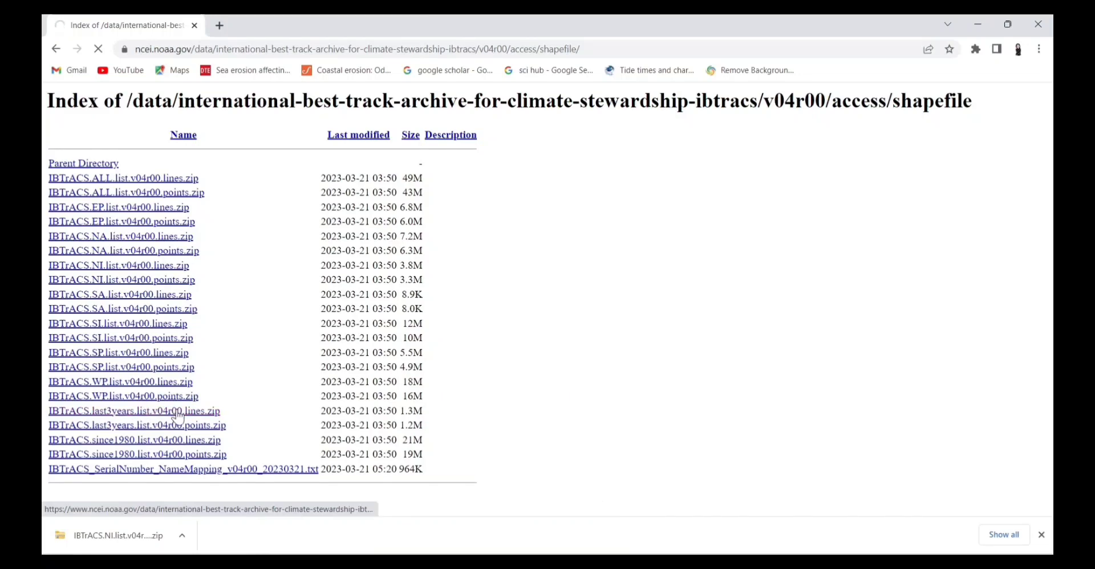
click(208, 418)
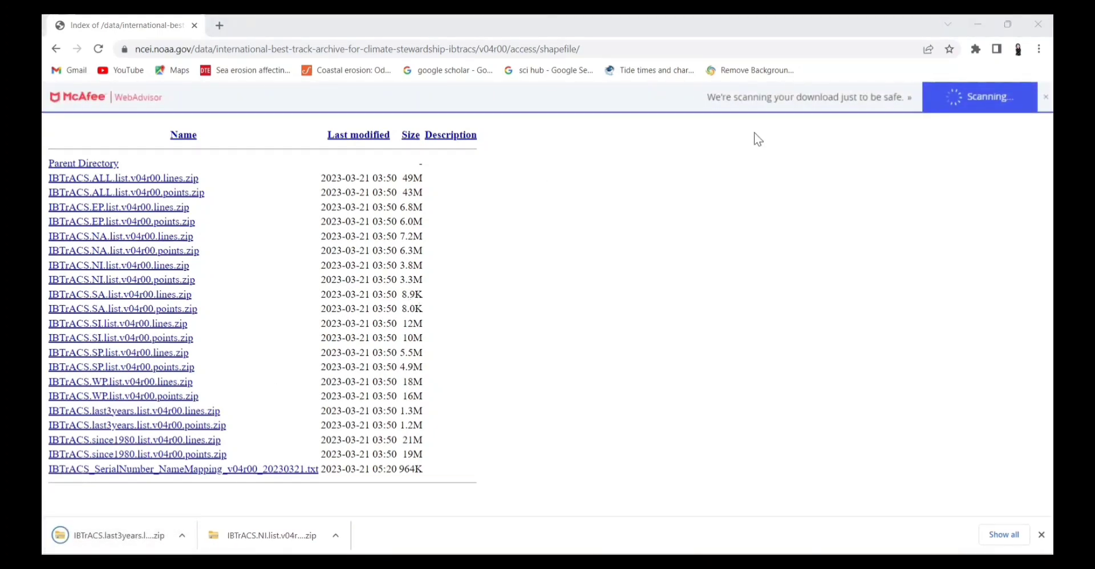
click(57, 49)
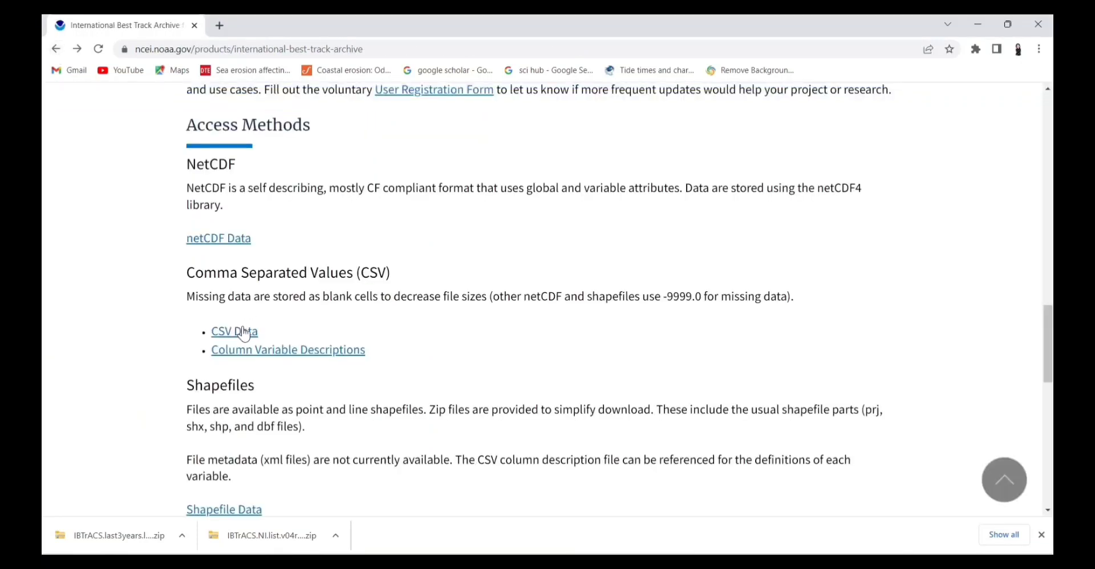
Download ibtracs.last3years.list.v04r00.csv from CSV Data, then minimize the browser.
click(244, 332)
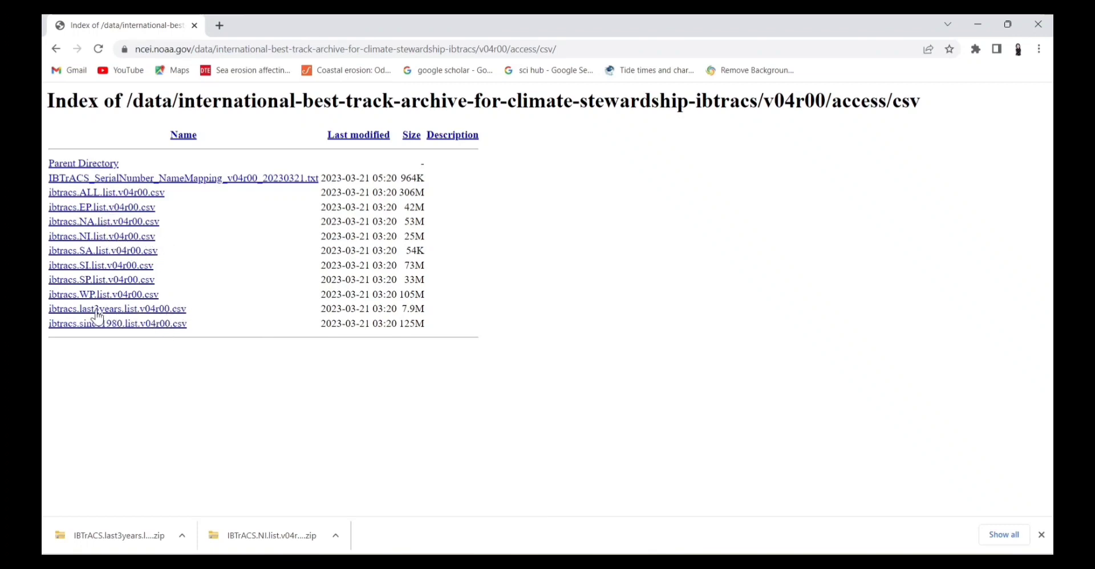
click(142, 311)
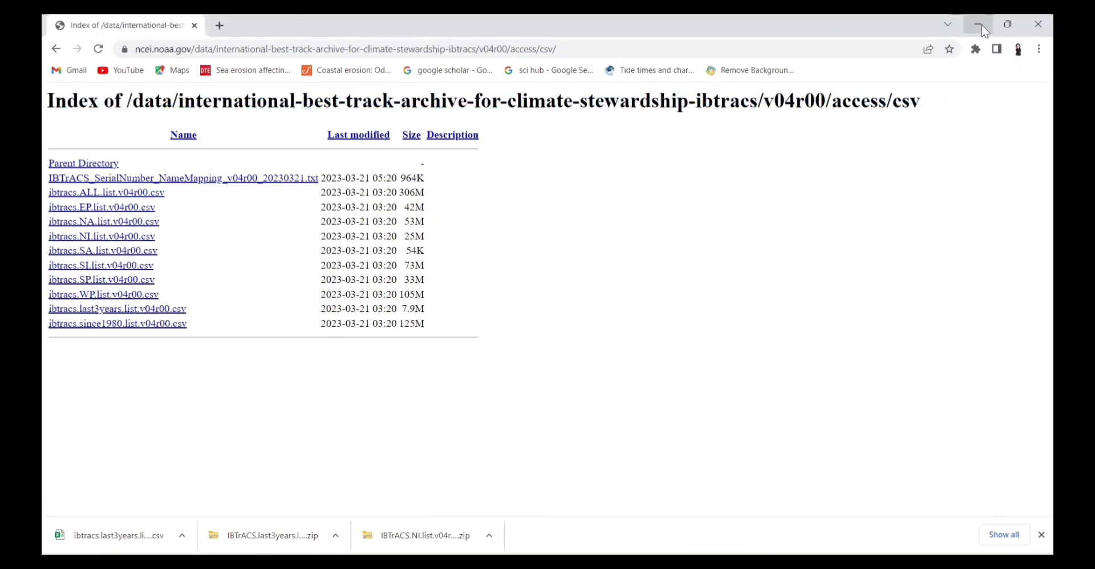
click(981, 26)
Drag the IBTrACS.last3years.list.v04r00.lines shapefile from File Explorer onto the QGIS map.
drag(536, 188, 758, 515)
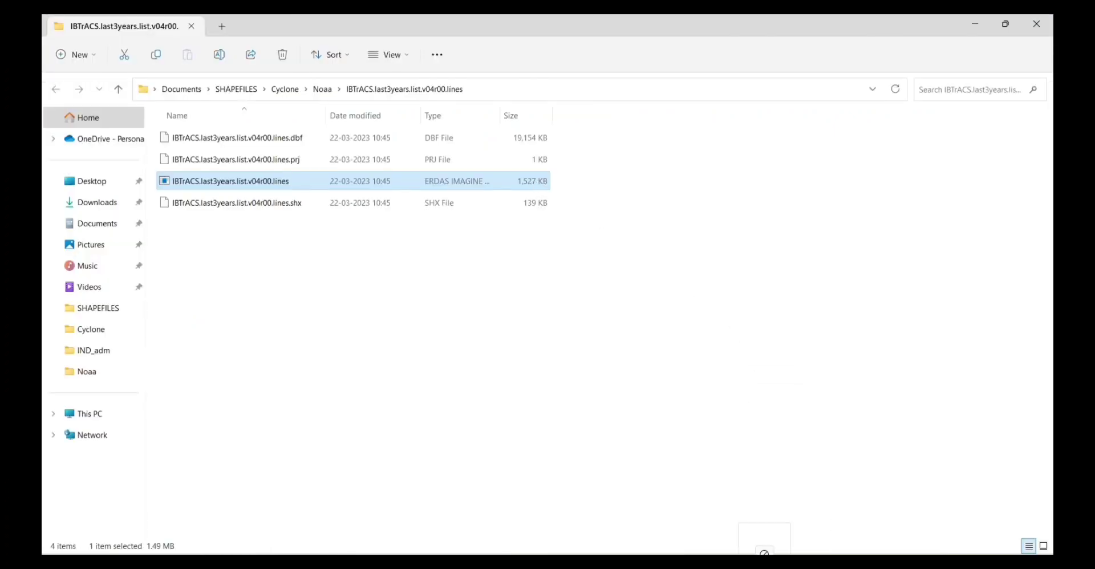
drag(758, 514, 142, 346)
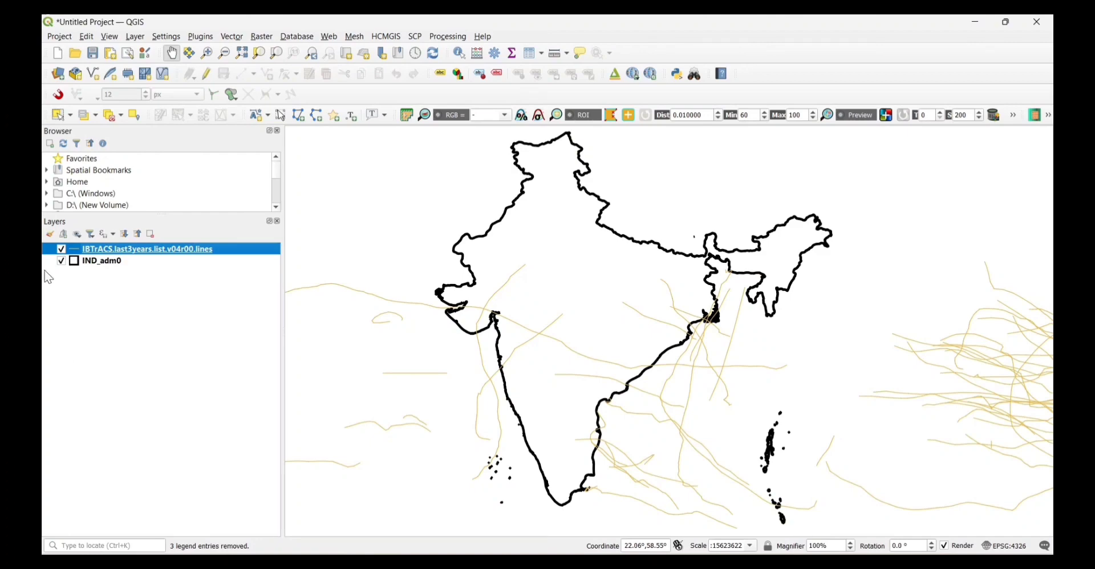
Open the lines layer's attribute table and begin a Select by Expression with "BASIN" =.
right_click(69, 249)
click(150, 410)
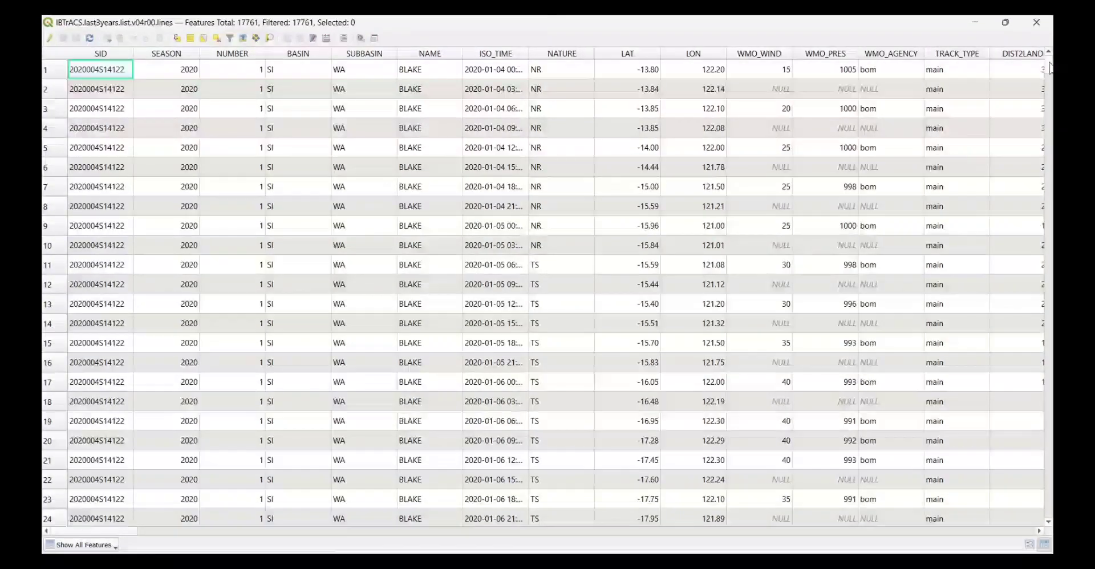
mouse_move(1050, 67)
mouse_down()
mouse_move(1052, 186)
mouse_move(1029, 57)
mouse_up()
click(177, 37)
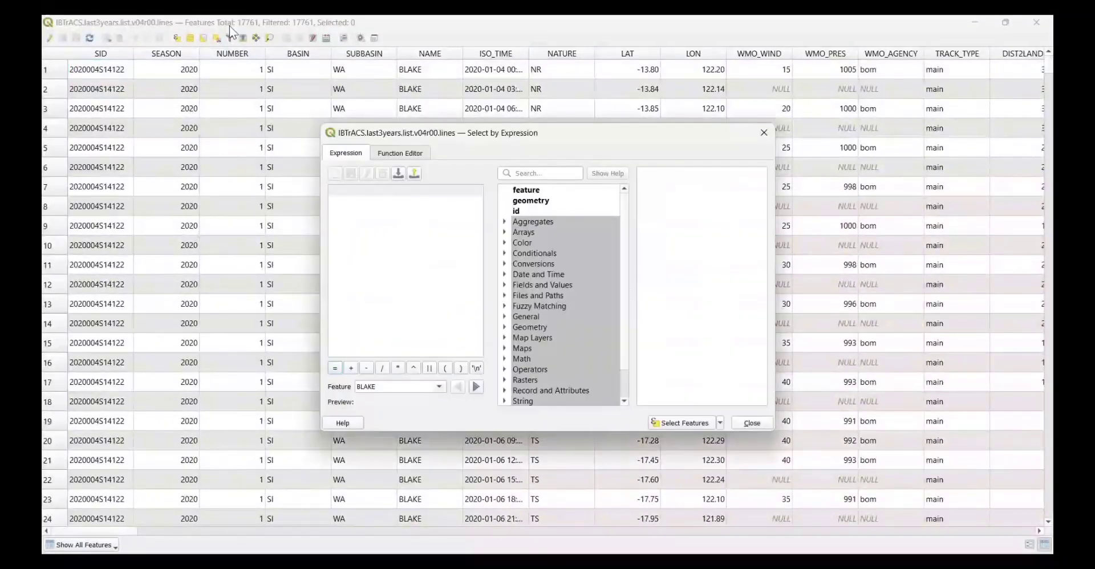
click(525, 285)
double_click(525, 283)
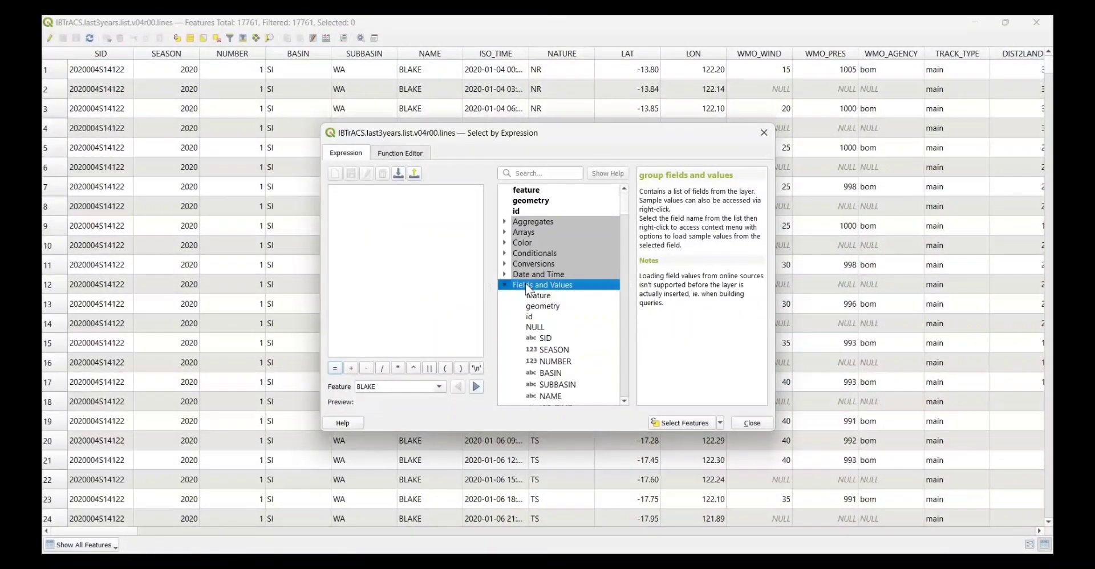
mouse_move(625, 203)
mouse_down()
mouse_move(629, 216)
mouse_move(534, 263)
mouse_up()
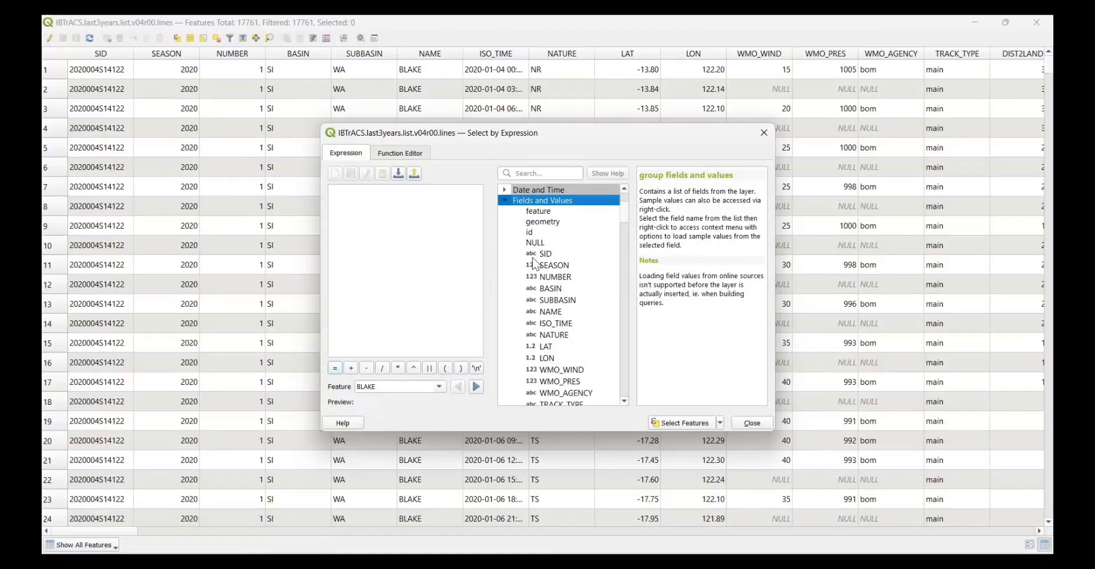
double_click(549, 289)
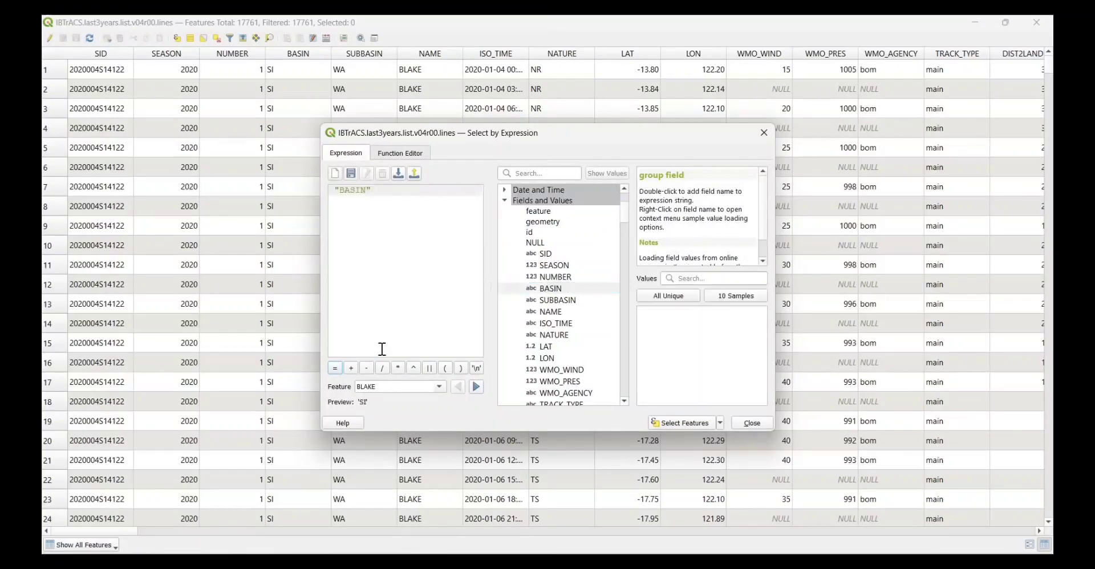
click(336, 367)
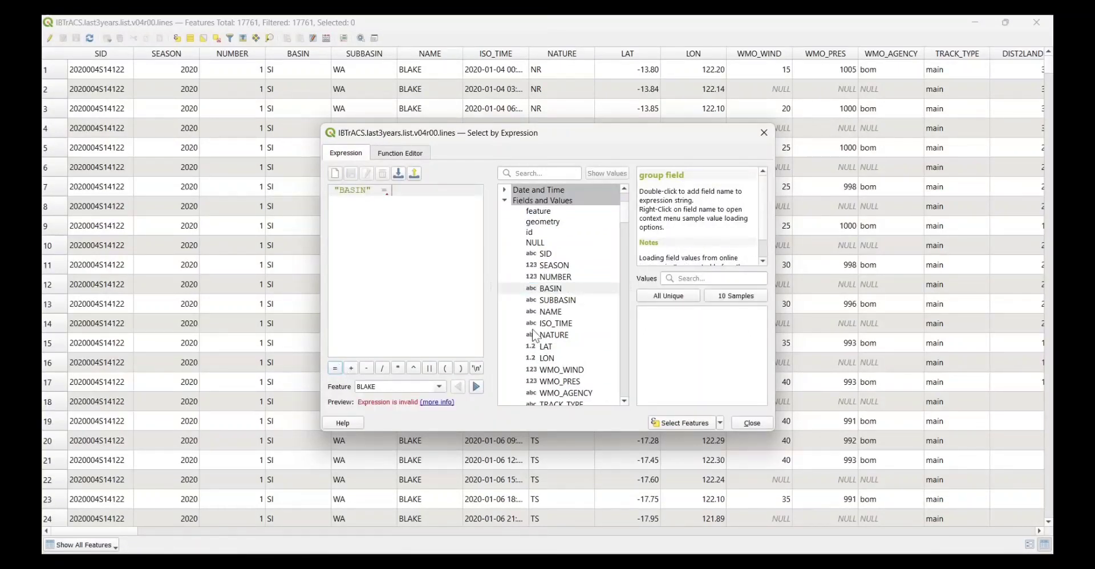
Complete the expression "BASIN" = 'NI' and select the 674 matching tracks.
click(669, 296)
click(643, 344)
click(643, 332)
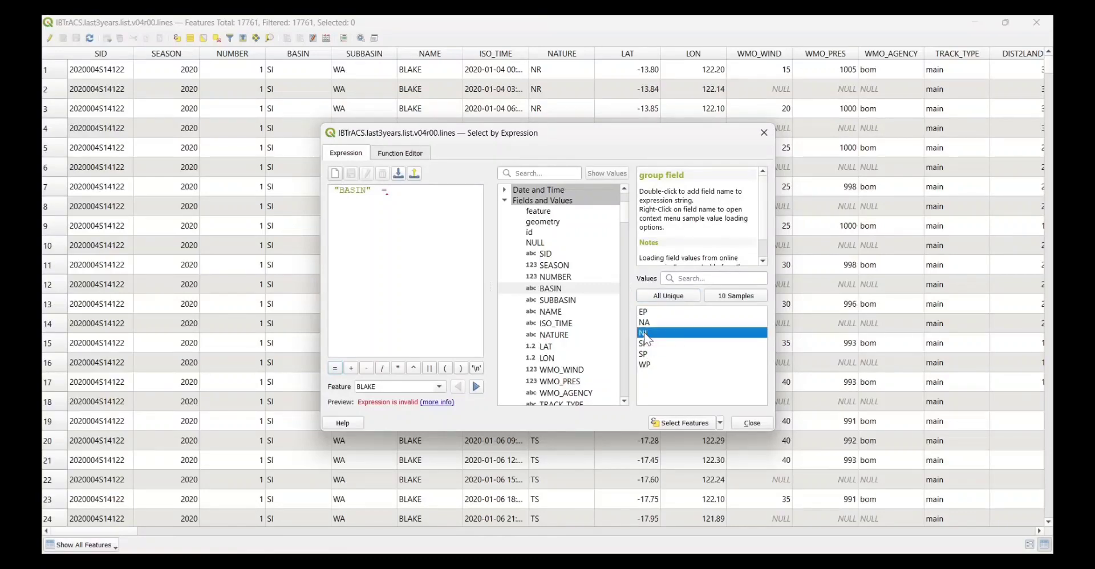
double_click(646, 333)
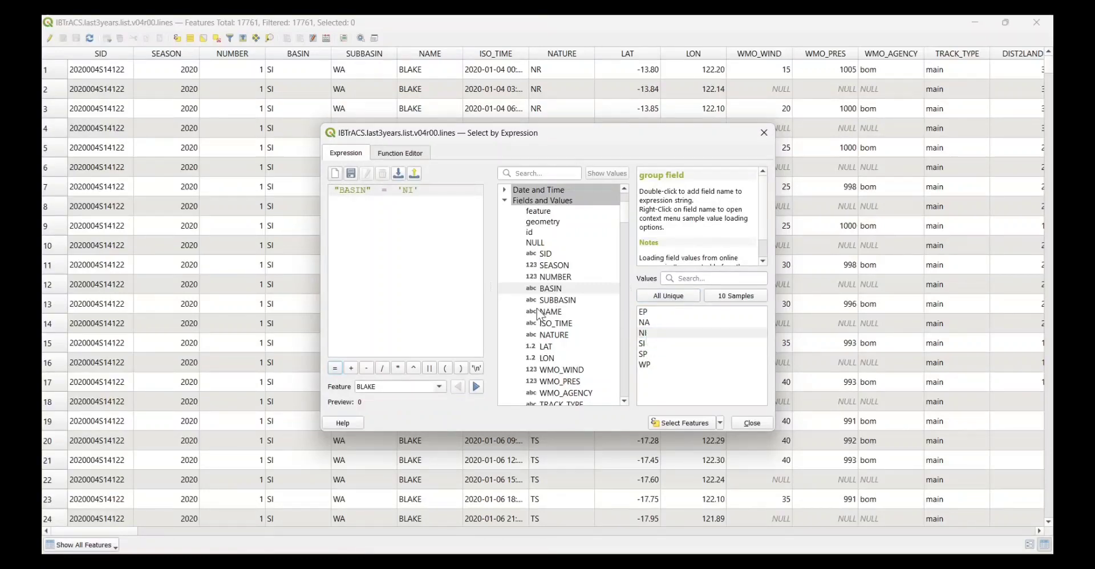
click(547, 300)
click(752, 423)
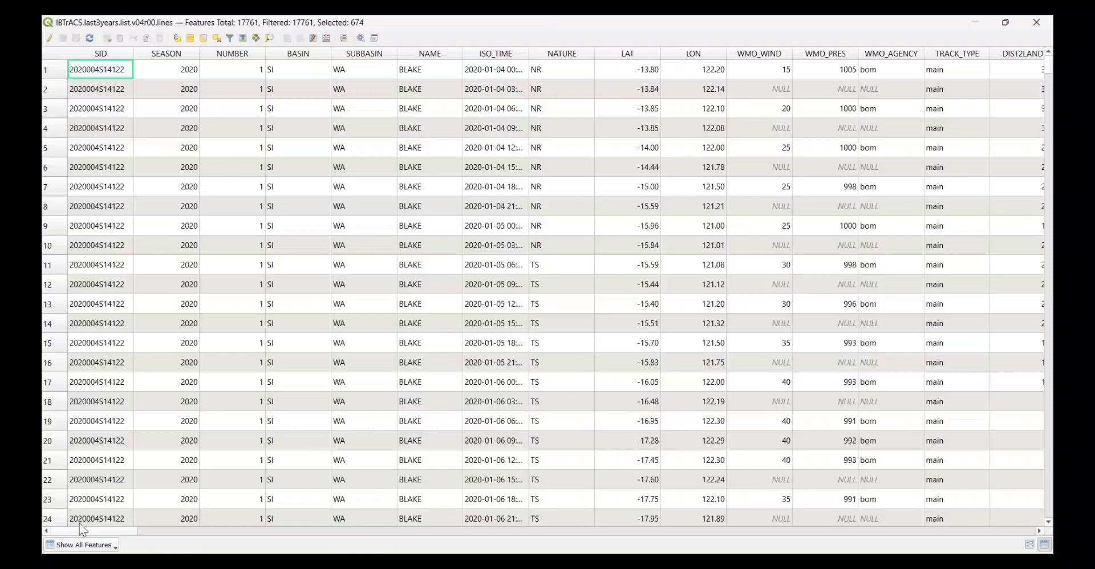
Show only the selected tracks in the table, then close it.
click(80, 545)
click(125, 454)
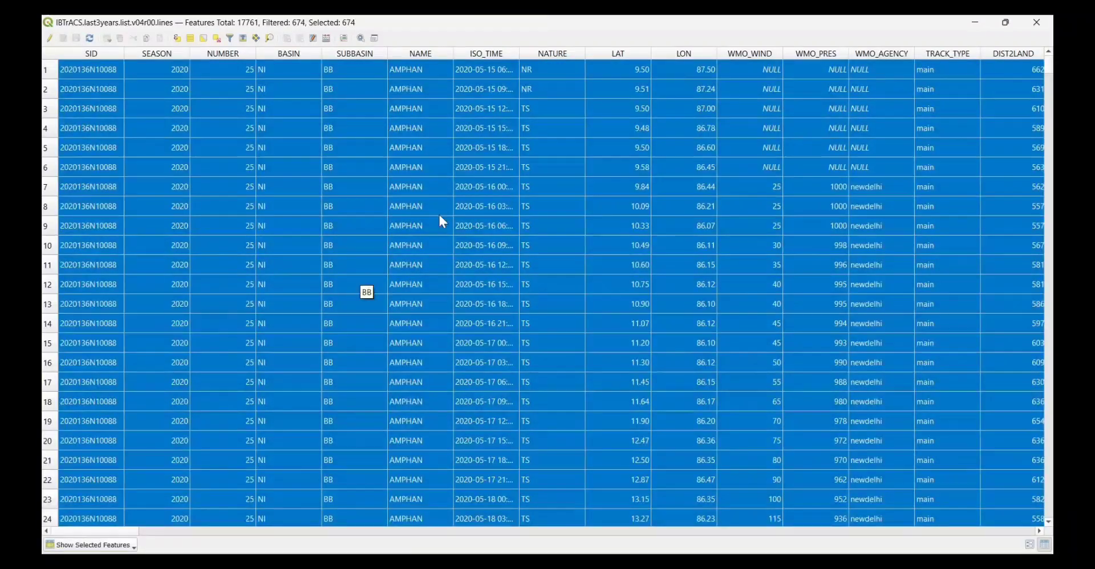
mouse_move(1049, 73)
mouse_down()
mouse_move(1051, 476)
mouse_move(1049, 64)
mouse_up()
click(1037, 22)
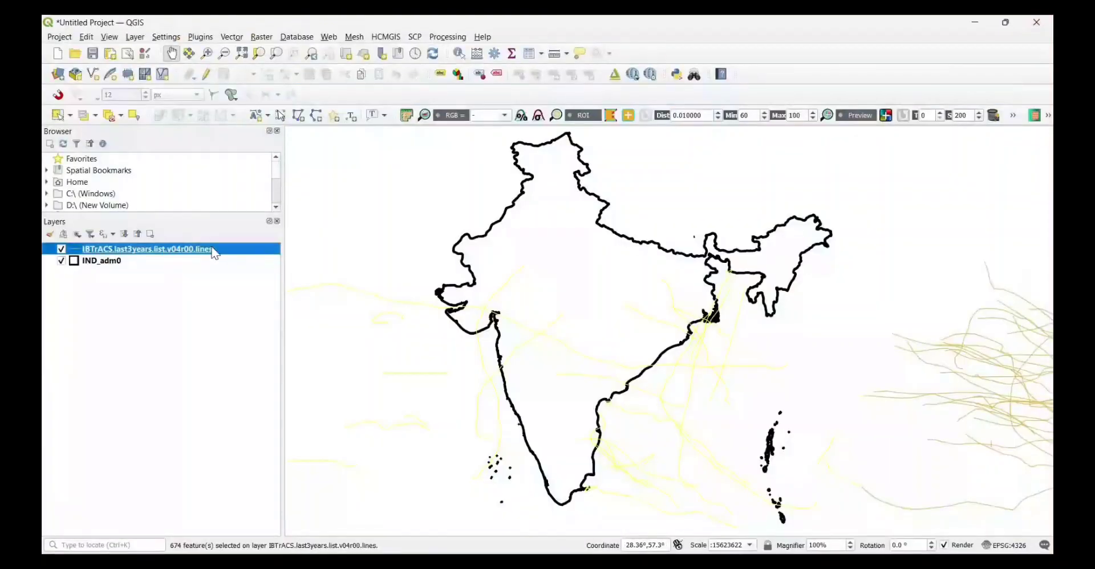
Export the selected IBTrACS NI tracks as the shapefile 'Indian ocean Cyclone' in the lines folder.
right_click(205, 249)
click(385, 496)
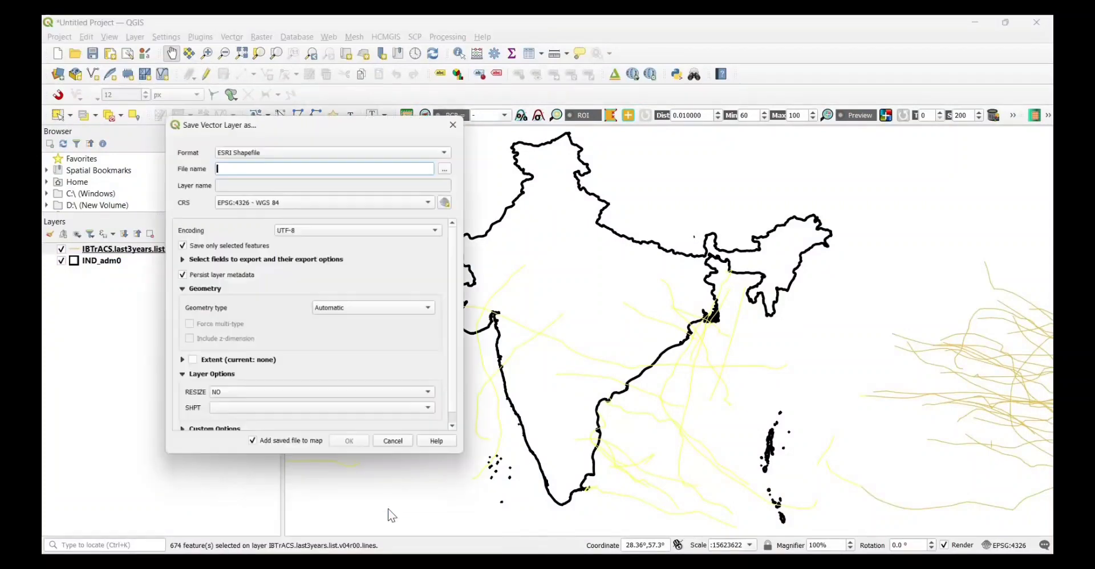
click(454, 154)
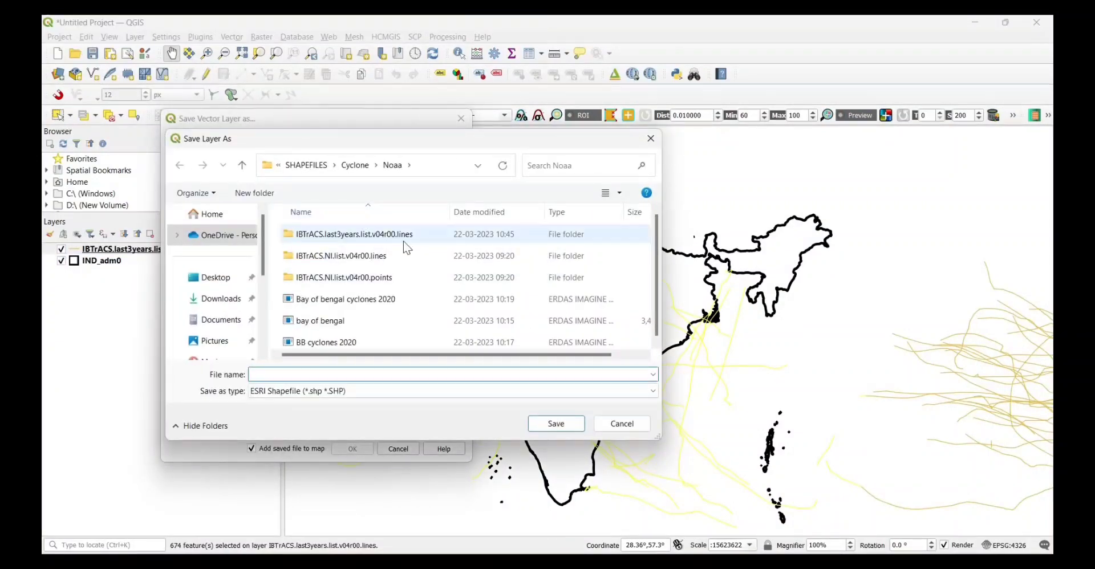
double_click(386, 233)
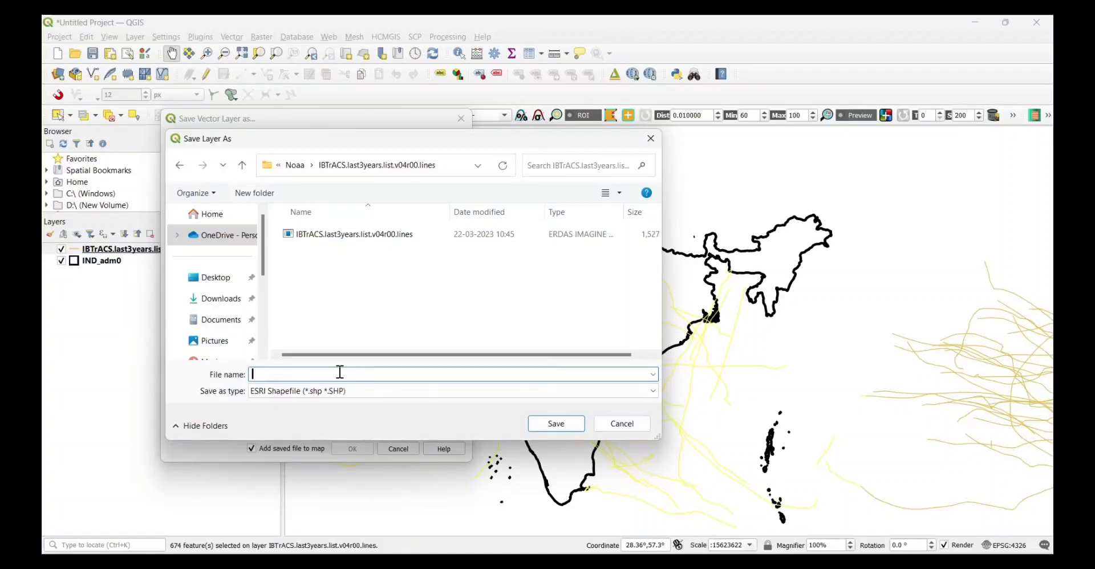
text(Indian ocean Cyclone)
click(533, 425)
click(352, 449)
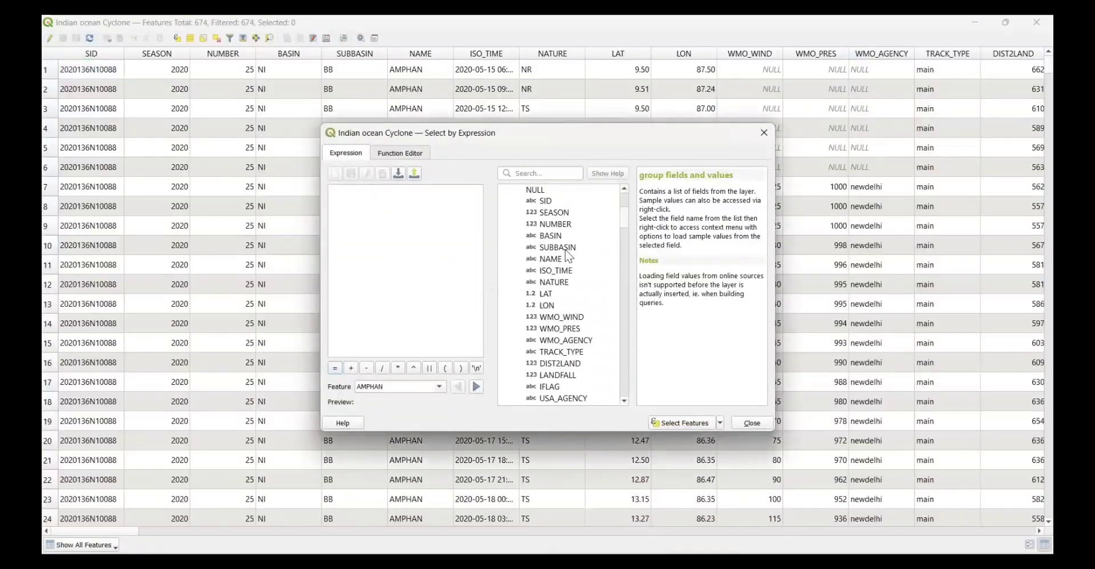
Select the 443 Bay of Bengal tracks by expression and save them as 'Bay of bengal Cyclones'.
click(680, 422)
click(751, 422)
click(81, 544)
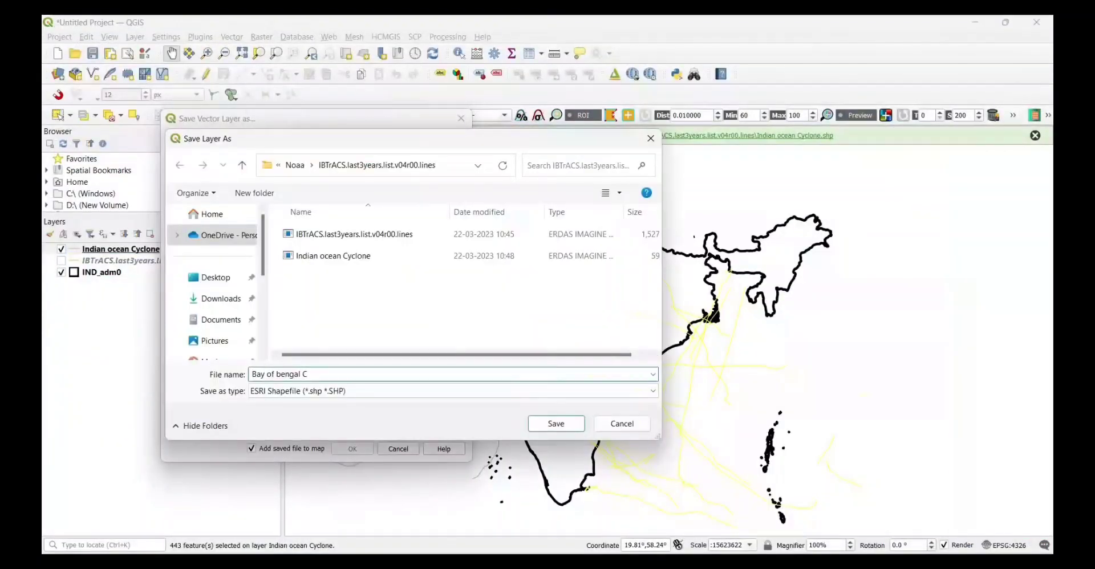
text(yclones)
key(Return)
key(Return)
Label the Bay of bengal Cyclones tracks with their names in blue, placed horizontally.
drag(508, 342, 502, 357)
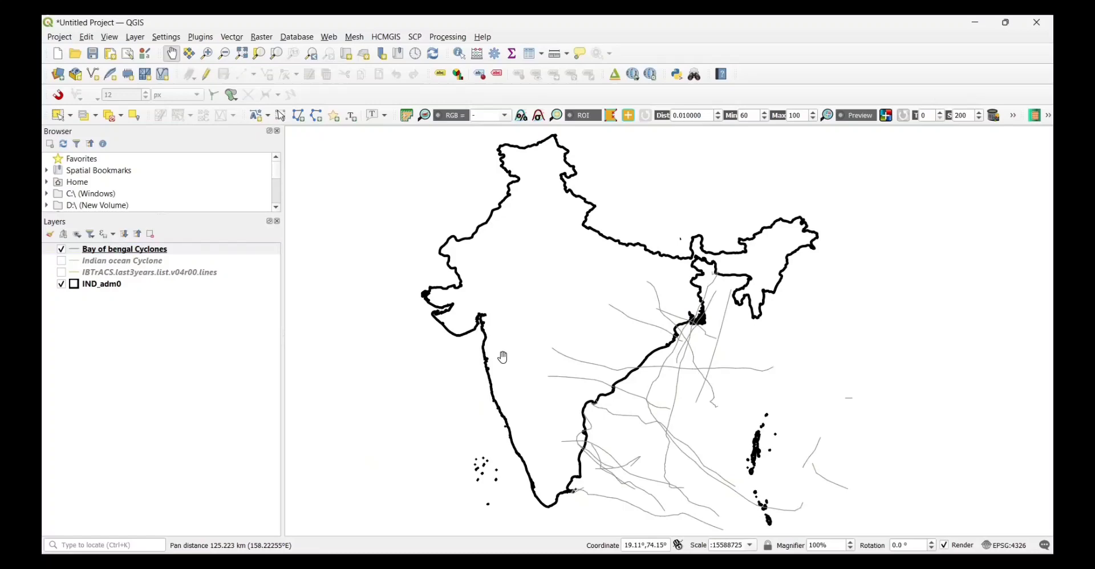
double_click(124, 248)
click(440, 49)
click(319, 211)
click(421, 244)
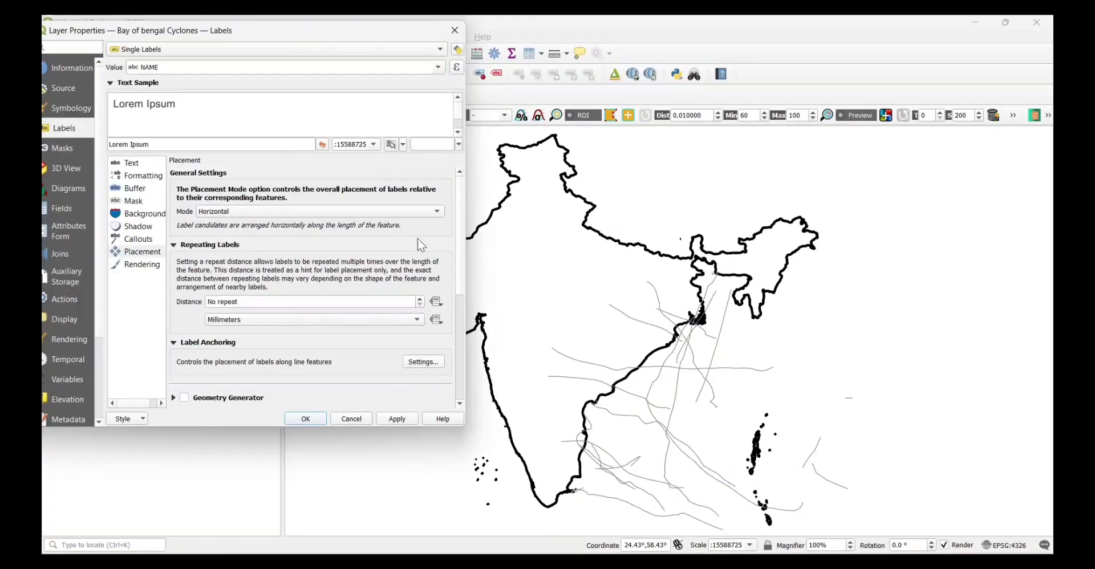
click(131, 163)
click(427, 268)
click(228, 238)
click(396, 419)
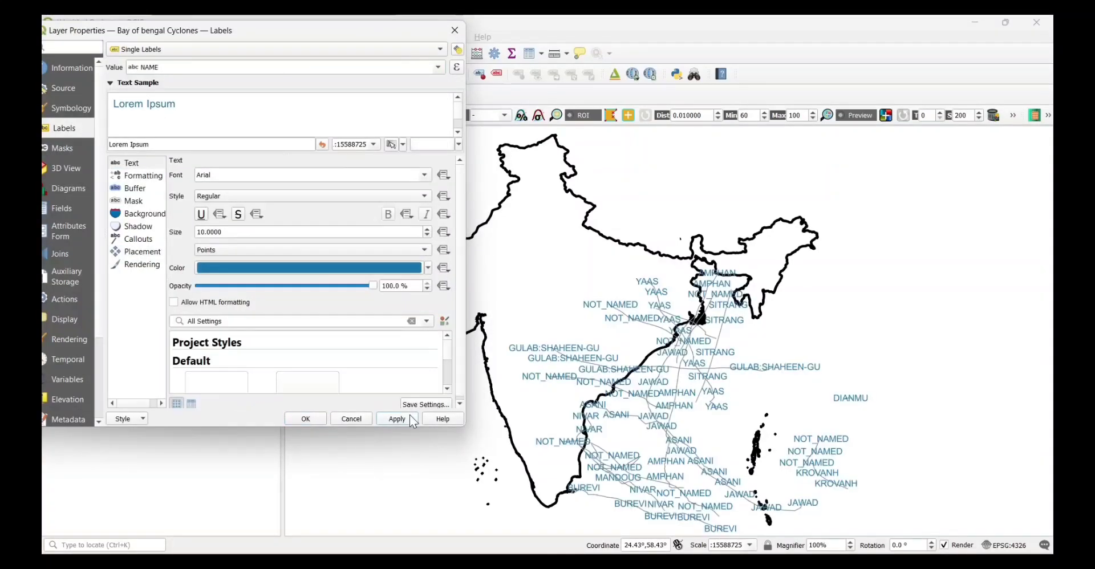
click(302, 418)
Categorize the track symbology by SEASON so 2020, 2021 and 2022 each get their own colour.
right_click(130, 253)
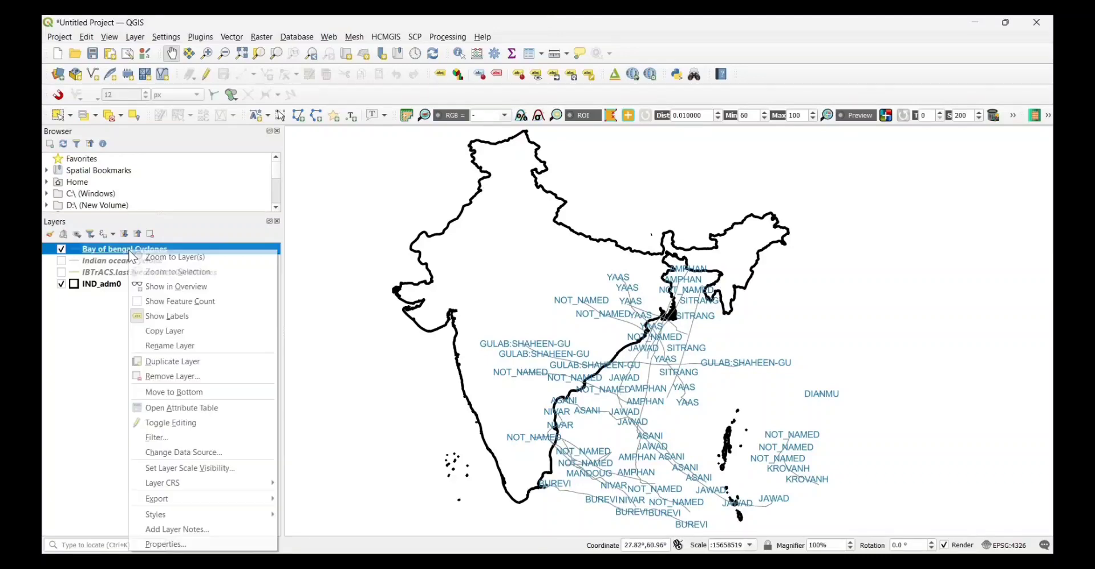
click(165, 544)
click(69, 108)
click(285, 49)
click(285, 71)
click(438, 67)
click(399, 90)
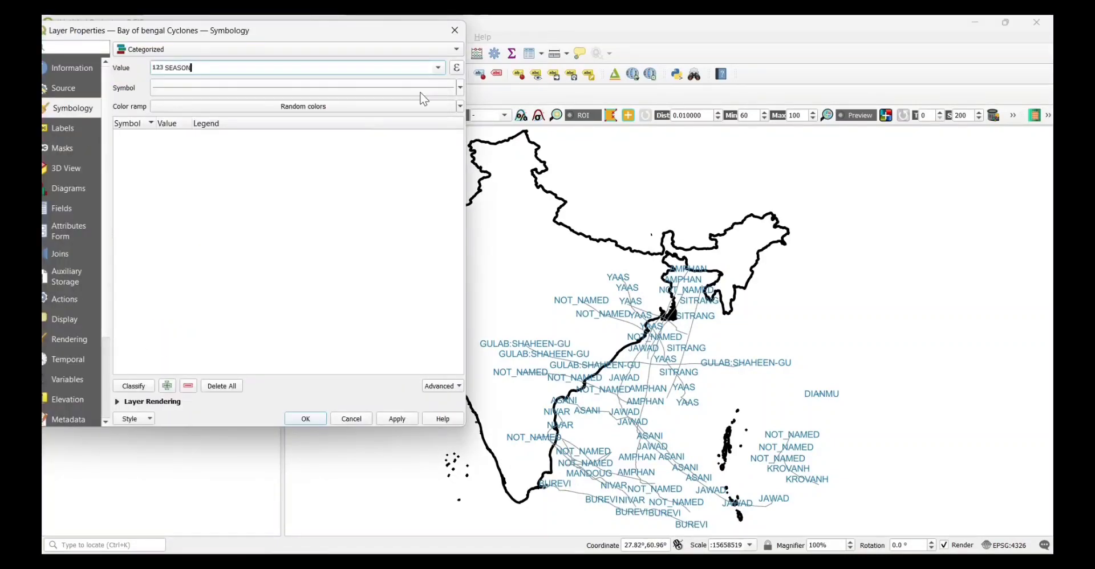
click(133, 386)
click(404, 417)
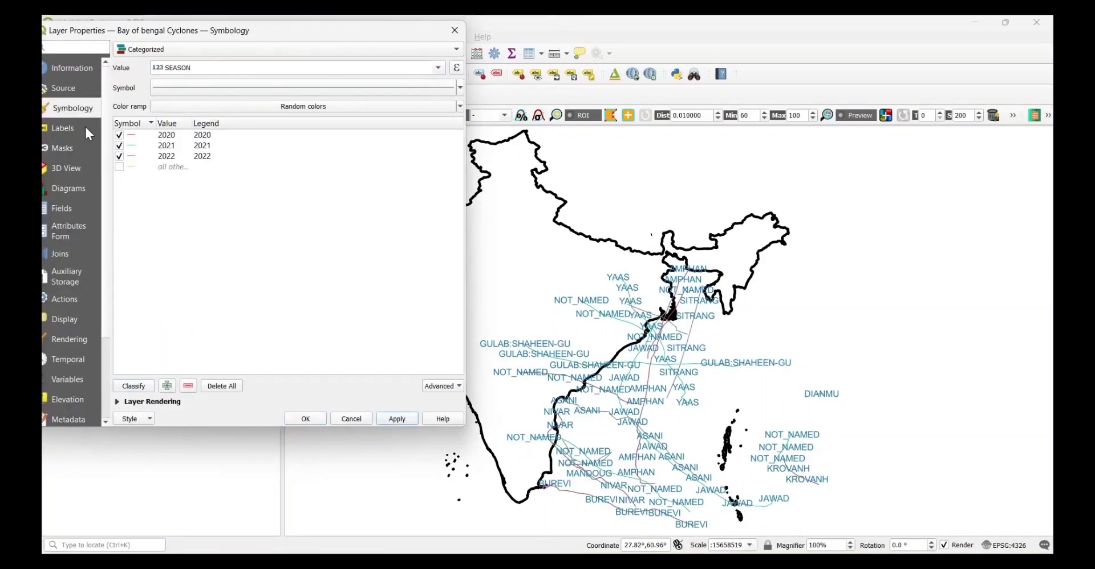
click(89, 134)
click(305, 418)
drag(598, 345, 585, 338)
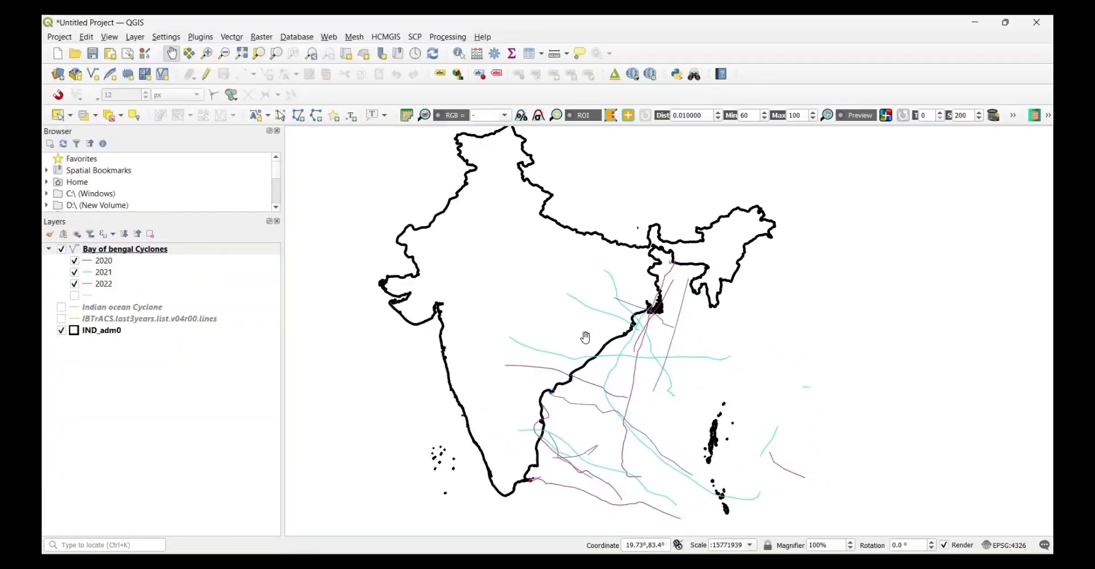